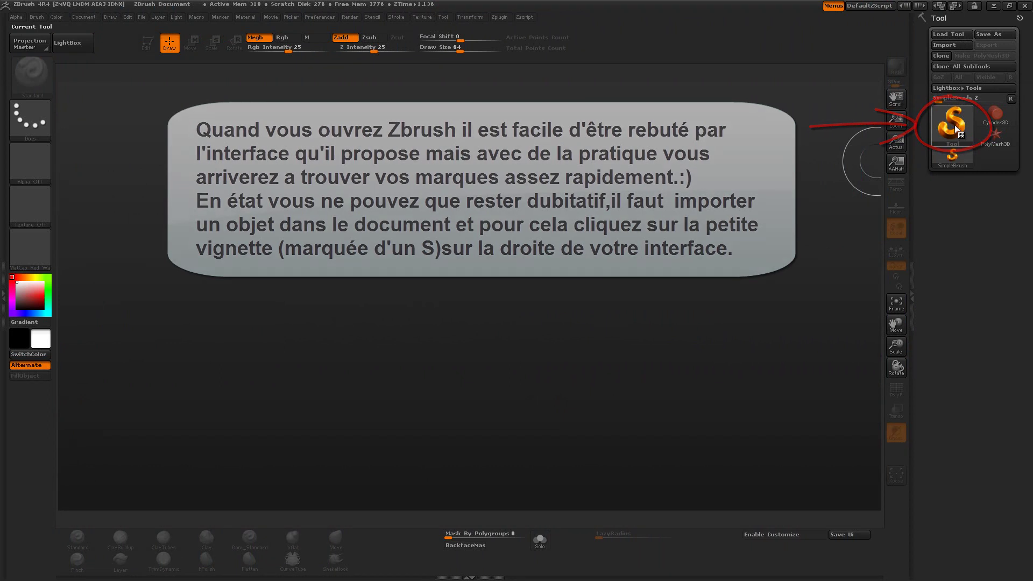
# Pick Sphere3D from the Tool palette's 3D Meshes list as the active tool.
pyautogui.click(953, 125)
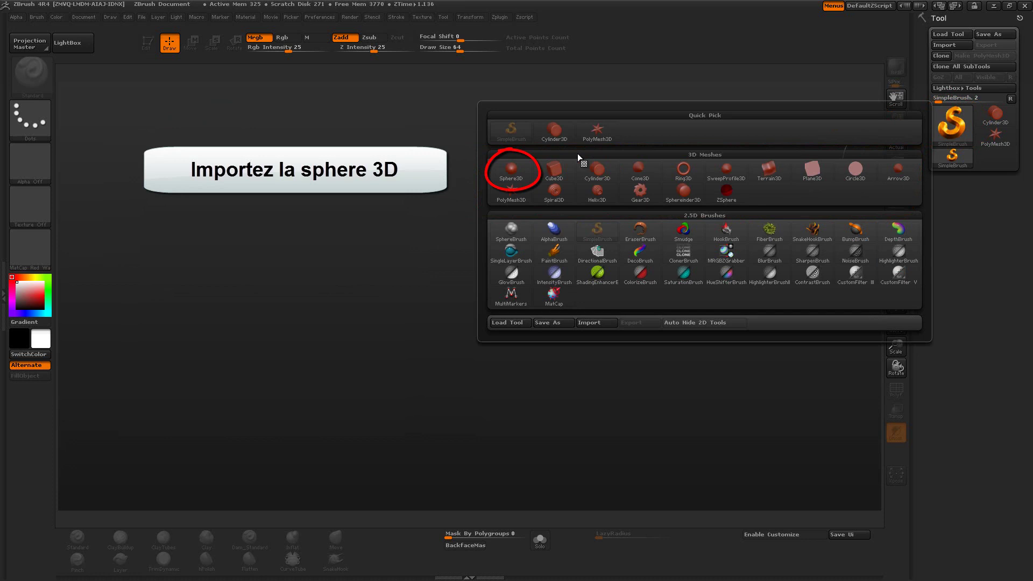
pyautogui.click(521, 170)
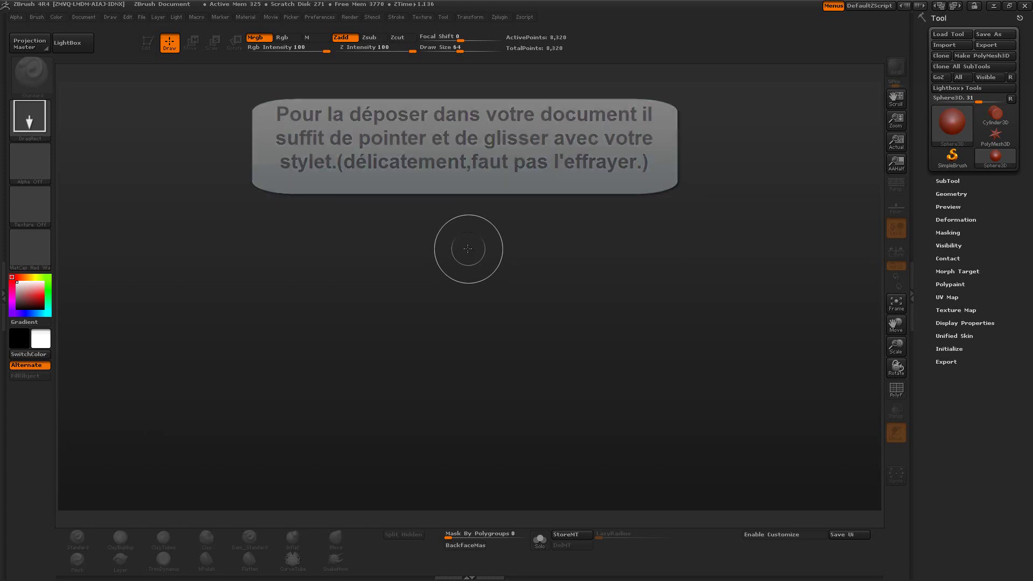
# Draw the sphere on the canvas, enable Edit, and convert it to PolyMesh3D Sphere3D_1.
pyautogui.moveTo(468, 248); pyautogui.dragTo(480, 337)
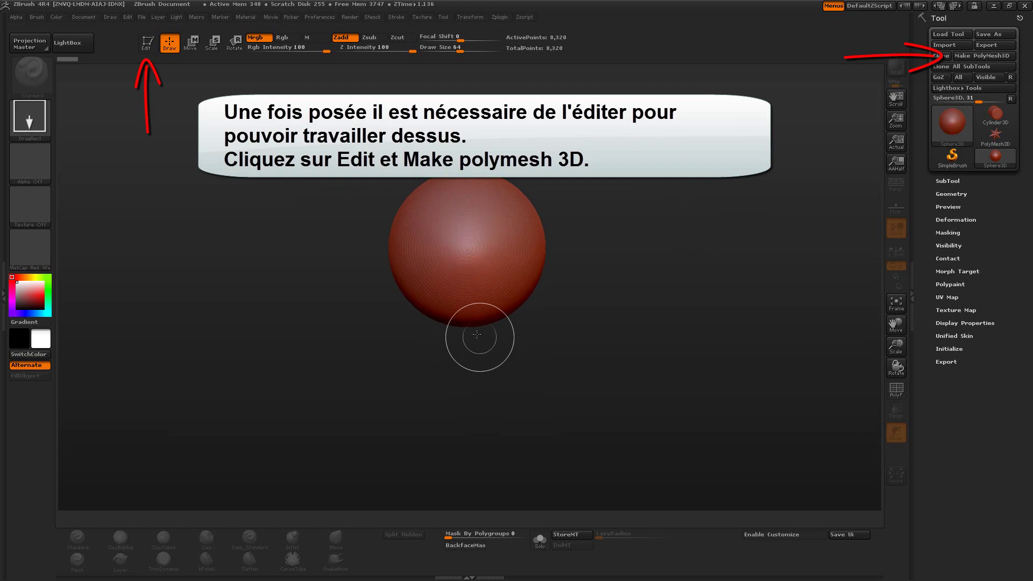
pyautogui.click(152, 45)
pyautogui.click(977, 57)
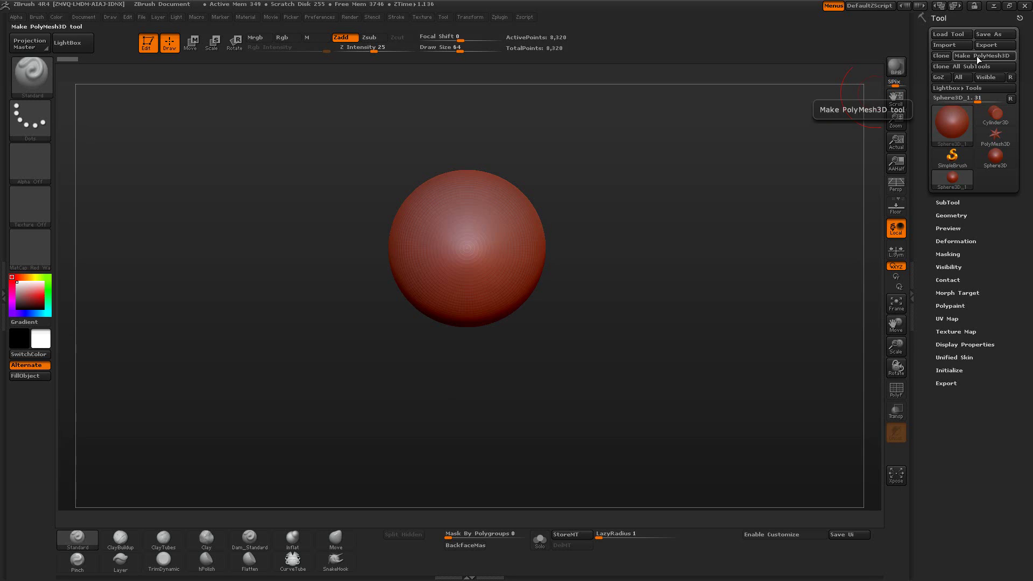
pyautogui.click(978, 57)
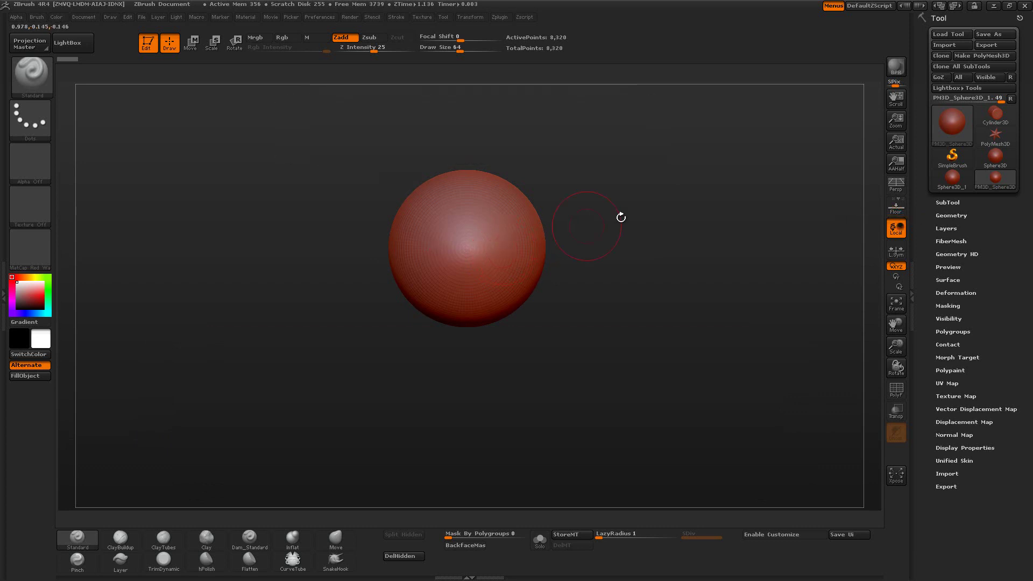
# Enable Floor, then DynaMesh the sphere from Tool > Geometry, reaching 43,512 points.
pyautogui.click(896, 208)
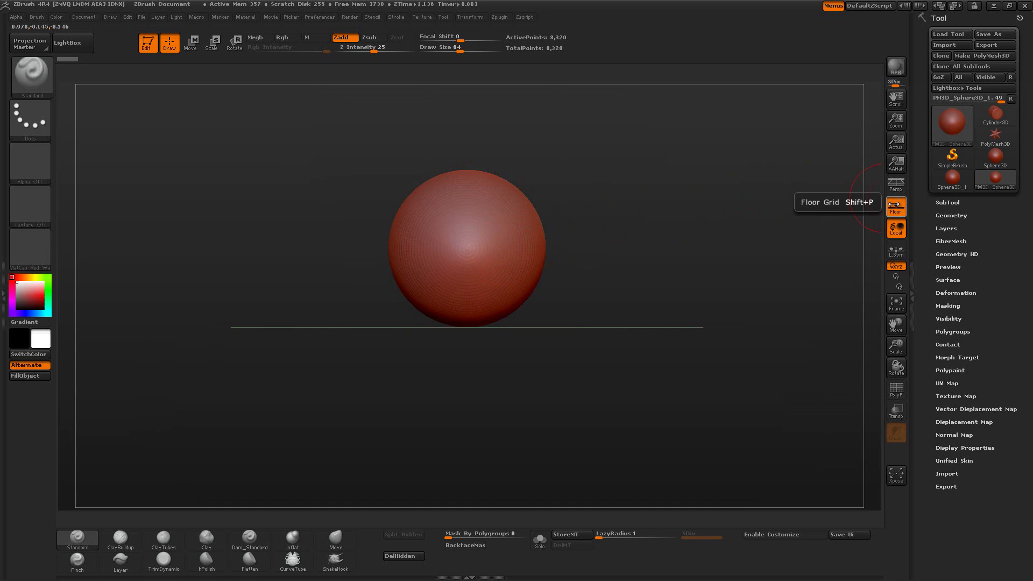
pyautogui.click(951, 215)
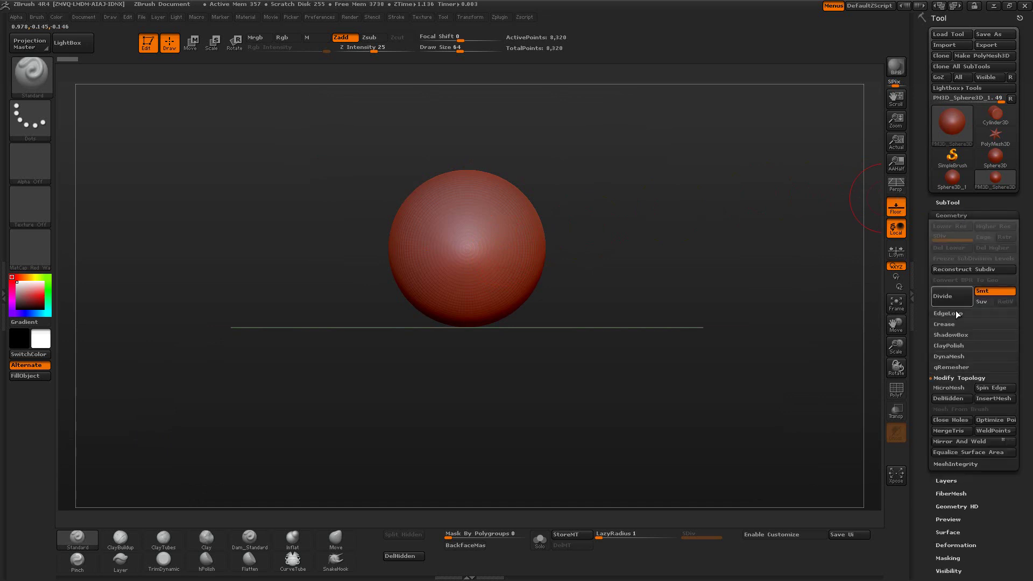
pyautogui.click(950, 355)
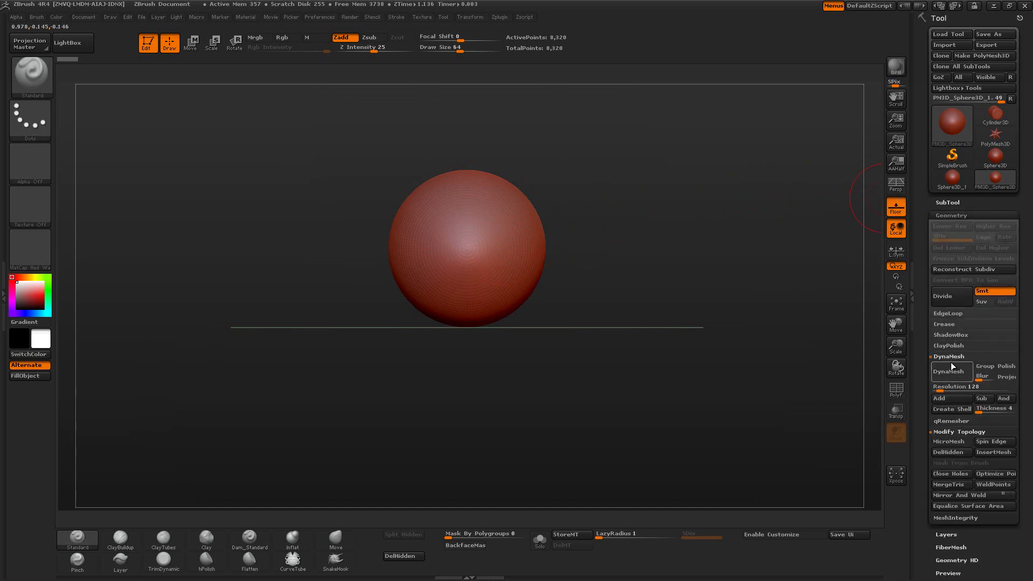
pyautogui.click(950, 372)
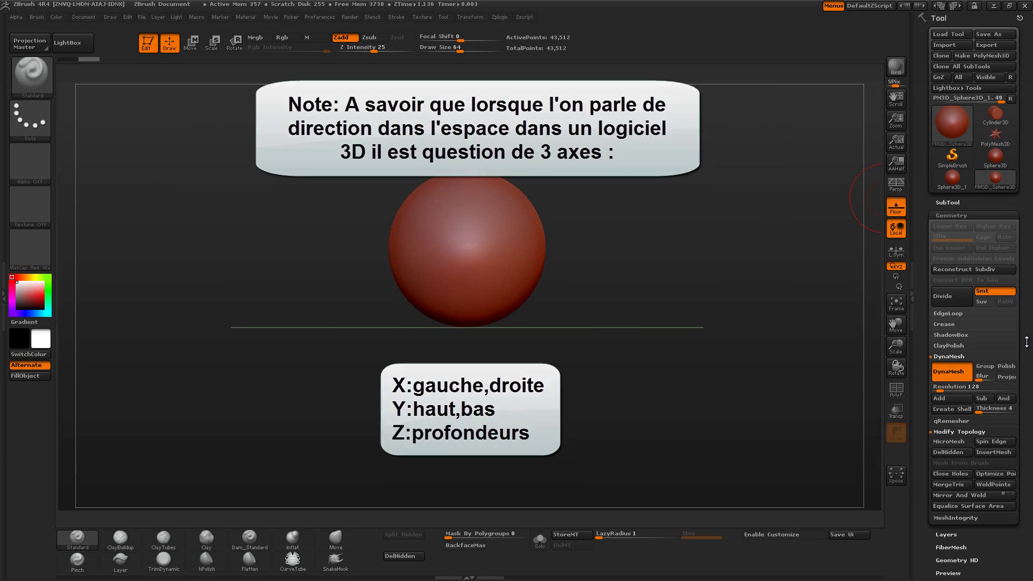
pyautogui.scroll(-5, 1025, 341)
pyautogui.scroll(-5, 1028, 279)
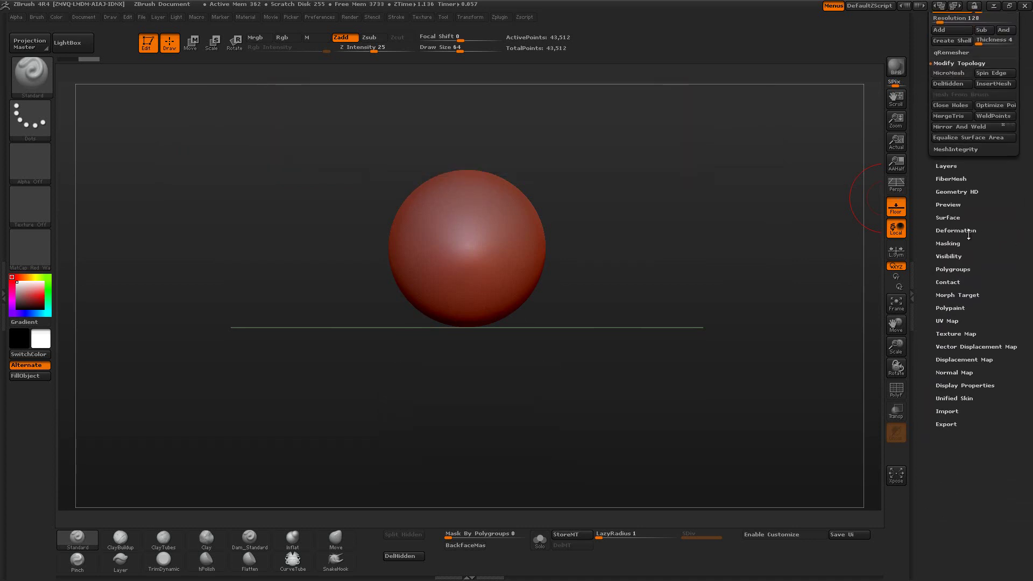
# In Deformation, set Size to 54 on X only and -31 on Z only, orbiting to check.
pyautogui.click(957, 230)
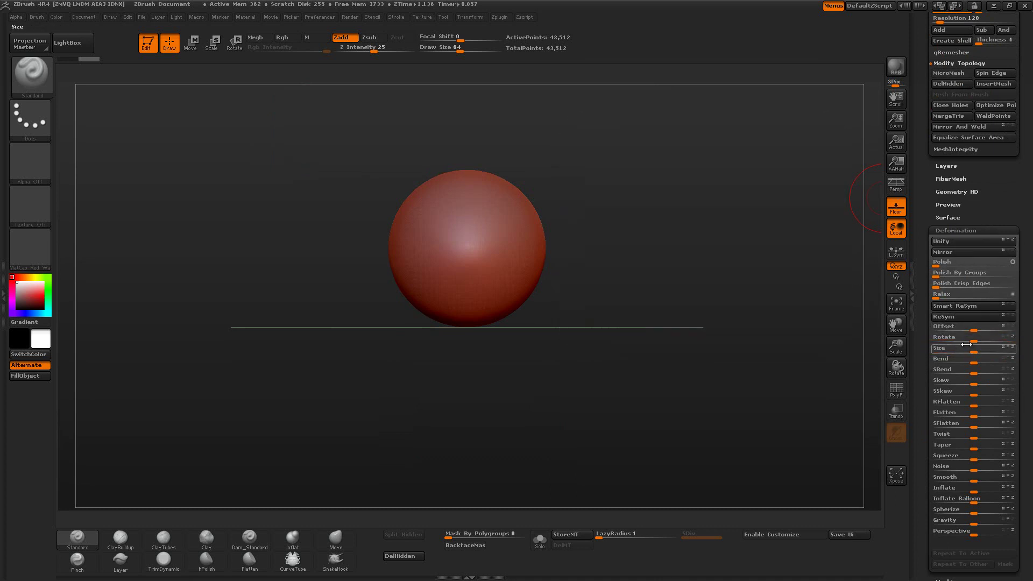
pyautogui.click(1008, 347)
pyautogui.moveTo(982, 351)
pyautogui.mouseDown()
pyautogui.moveTo(1011, 350)
pyautogui.moveTo(989, 351)
pyautogui.mouseUp()
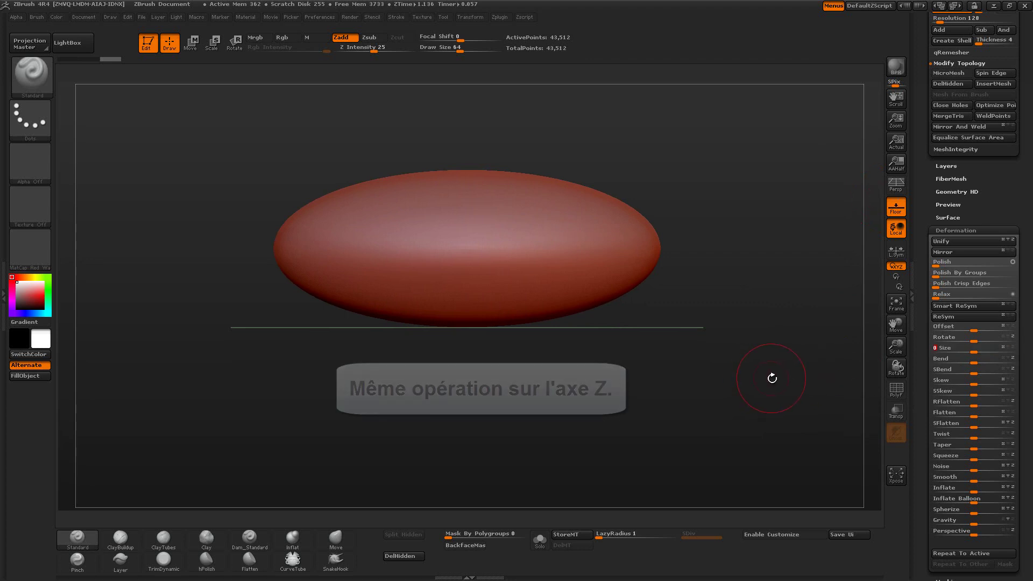
pyautogui.moveTo(771, 378); pyautogui.dragTo(714, 380)
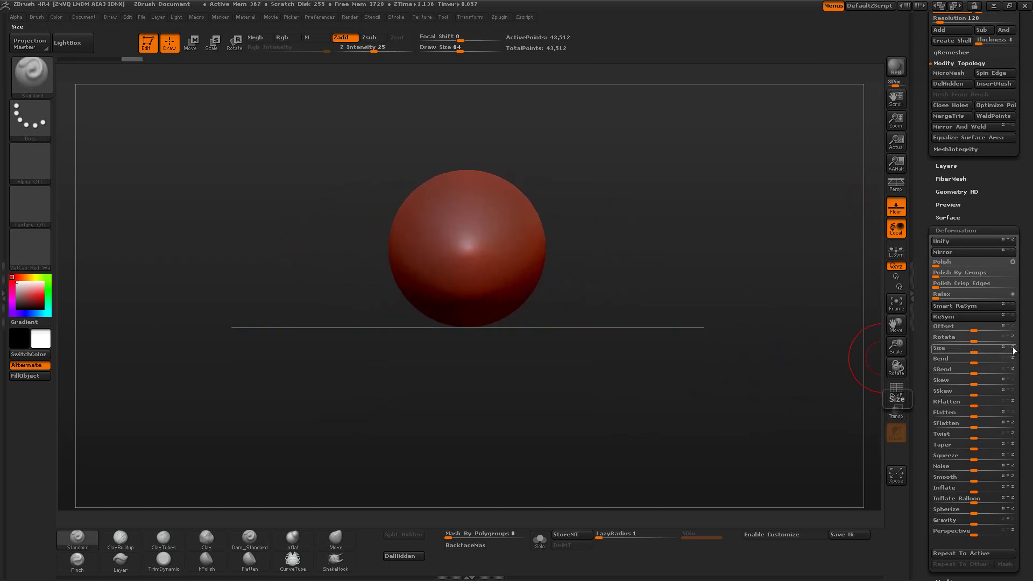
pyautogui.moveTo(1002, 347); pyautogui.dragTo(956, 350)
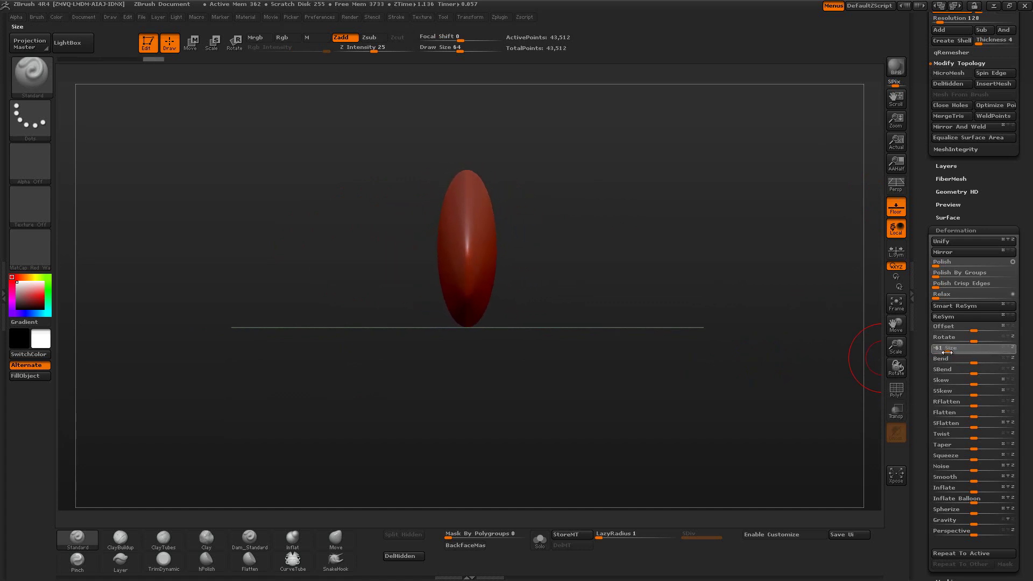
pyautogui.moveTo(667, 235); pyautogui.dragTo(699, 237)
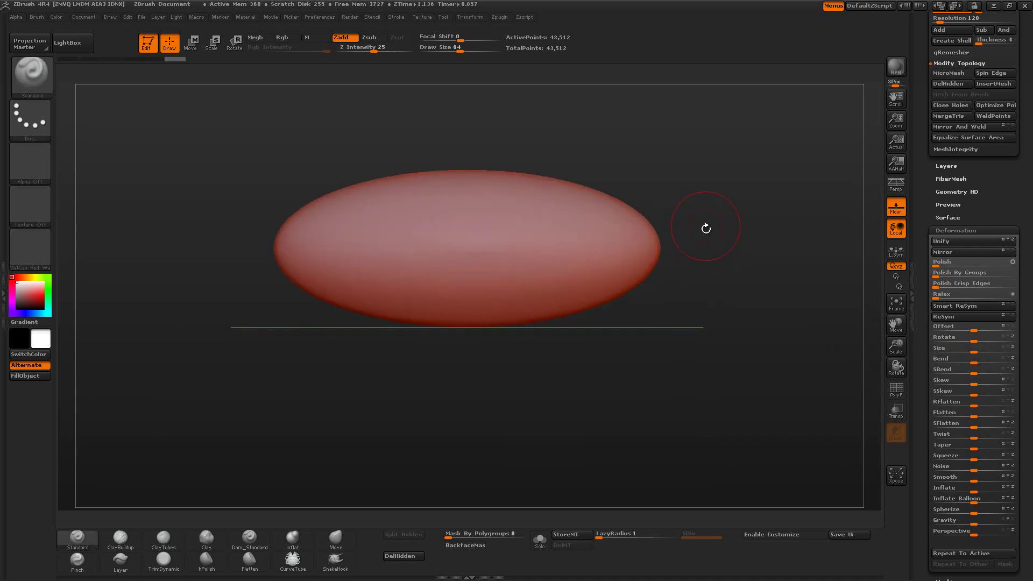
pyautogui.moveTo(708, 229)
pyautogui.mouseDown()
pyautogui.moveTo(705, 212)
pyautogui.moveTo(708, 279)
pyautogui.mouseUp()
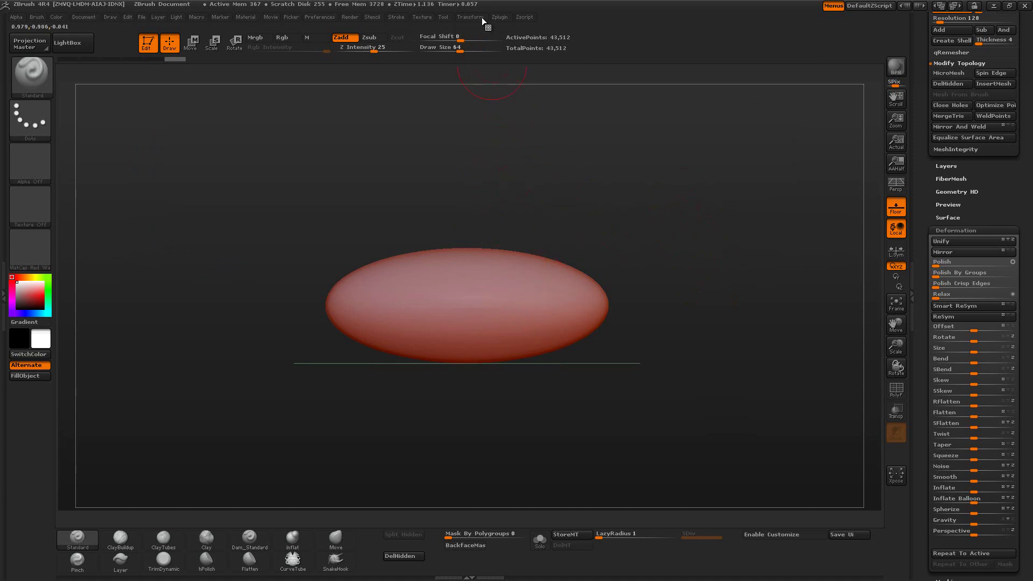
# Raise the brush Draw Size from 64 to 101 in the Space-bar brush popup.
pyautogui.click(481, 17)
pyautogui.press('space')
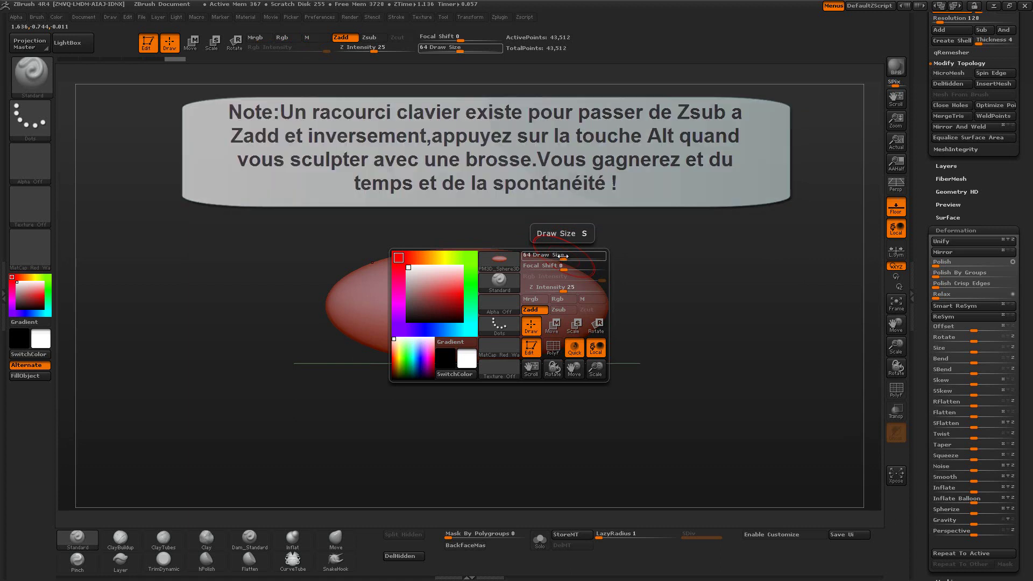
pyautogui.moveTo(563, 257)
pyautogui.mouseDown()
pyautogui.moveTo(595, 212)
pyautogui.moveTo(598, 235)
pyautogui.mouseUp()
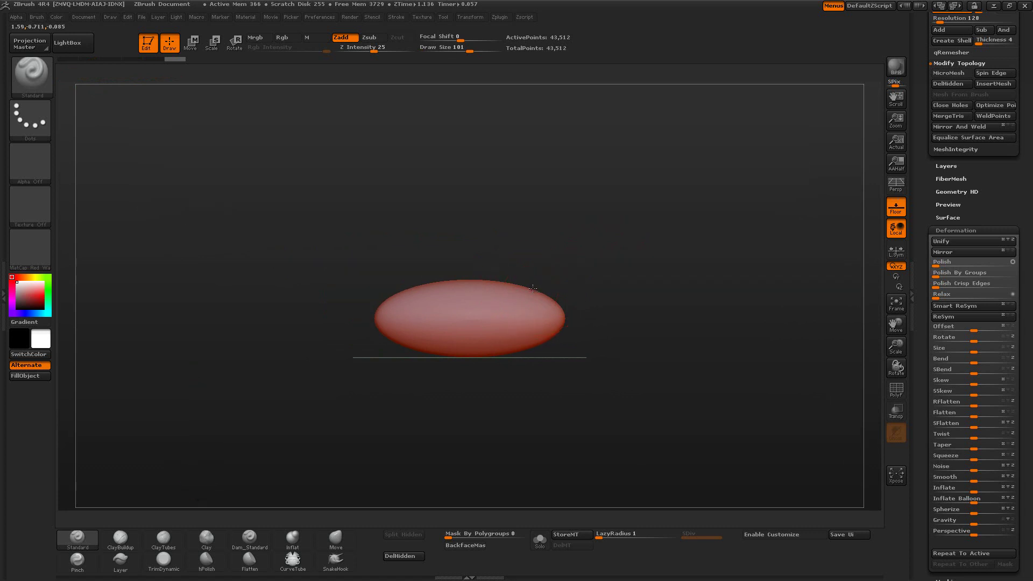
# With the Move brush, pull the ellipsoid's top upward into a rounded, flat-based dome.
pyautogui.click(338, 538)
pyautogui.moveTo(502, 290)
pyautogui.mouseDown()
pyautogui.moveTo(481, 274)
pyautogui.moveTo(521, 274)
pyautogui.moveTo(552, 294)
pyautogui.mouseUp()
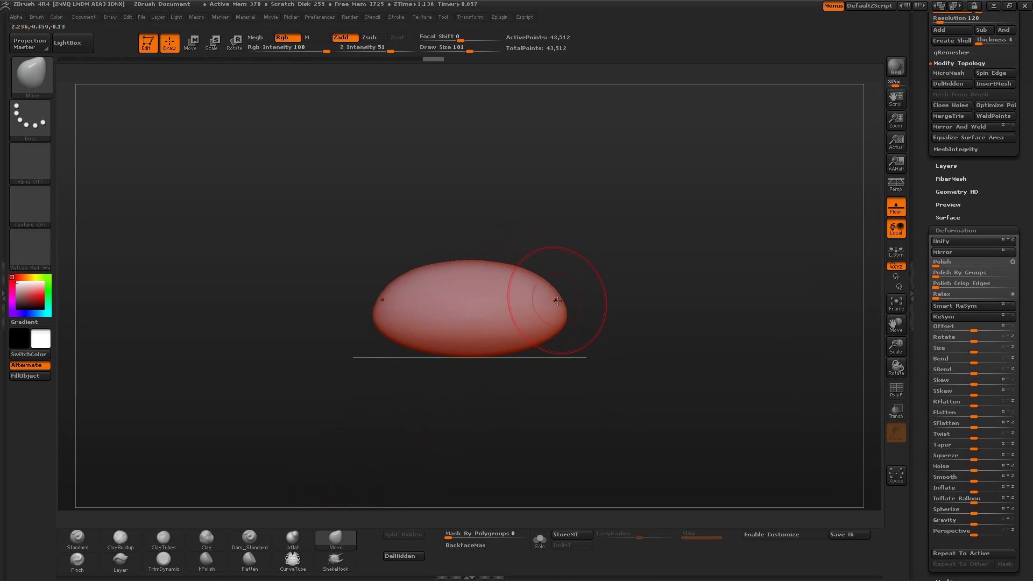
pyautogui.moveTo(553, 294)
pyautogui.mouseDown()
pyautogui.moveTo(486, 260)
pyautogui.moveTo(524, 269)
pyautogui.mouseUp()
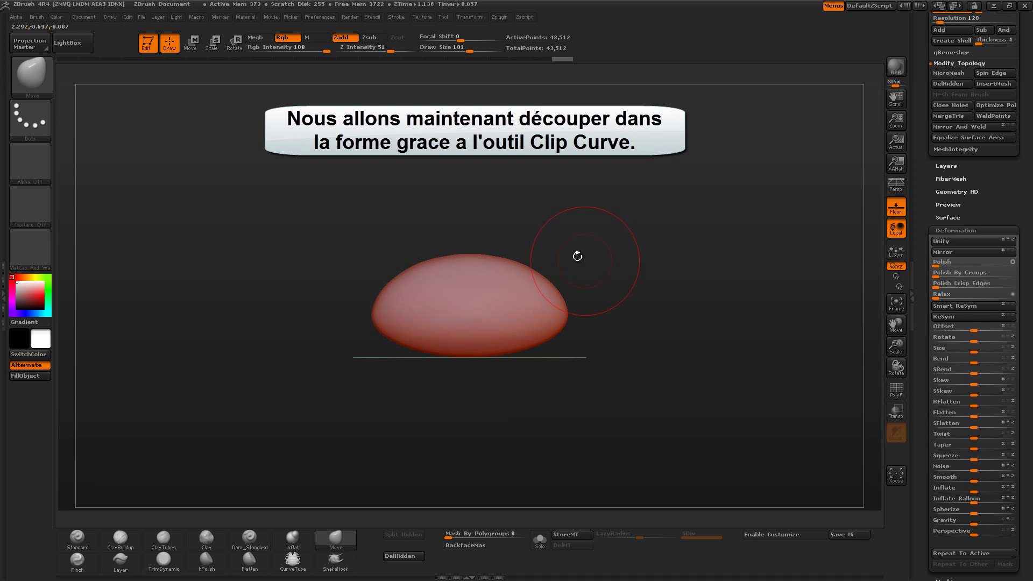
pyautogui.hotkey('ctrl', 'shift')
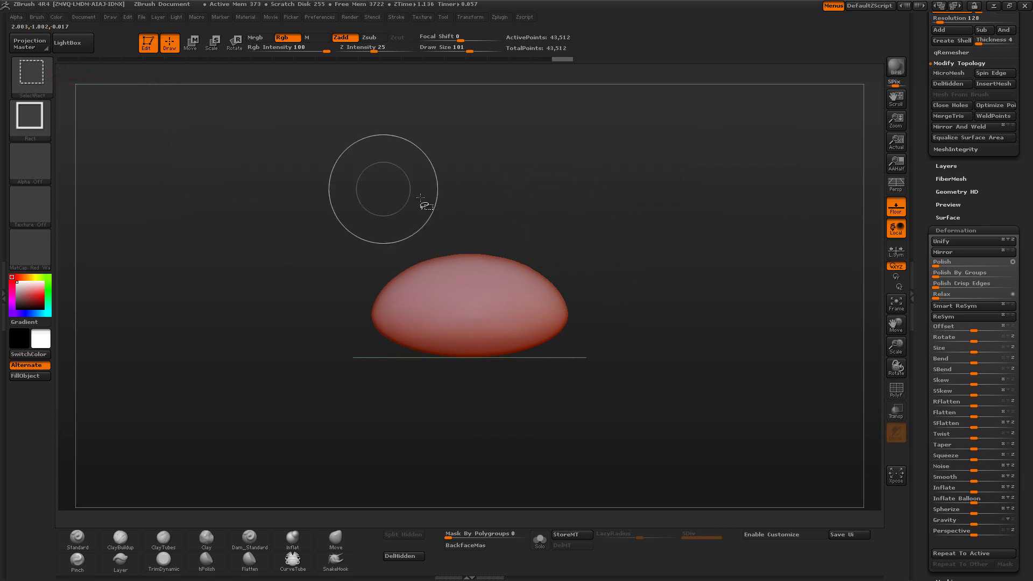
# Swap the SelectRect slot for ClipCurve and turn off Z symmetry in Transform.
pyautogui.click(38, 73)
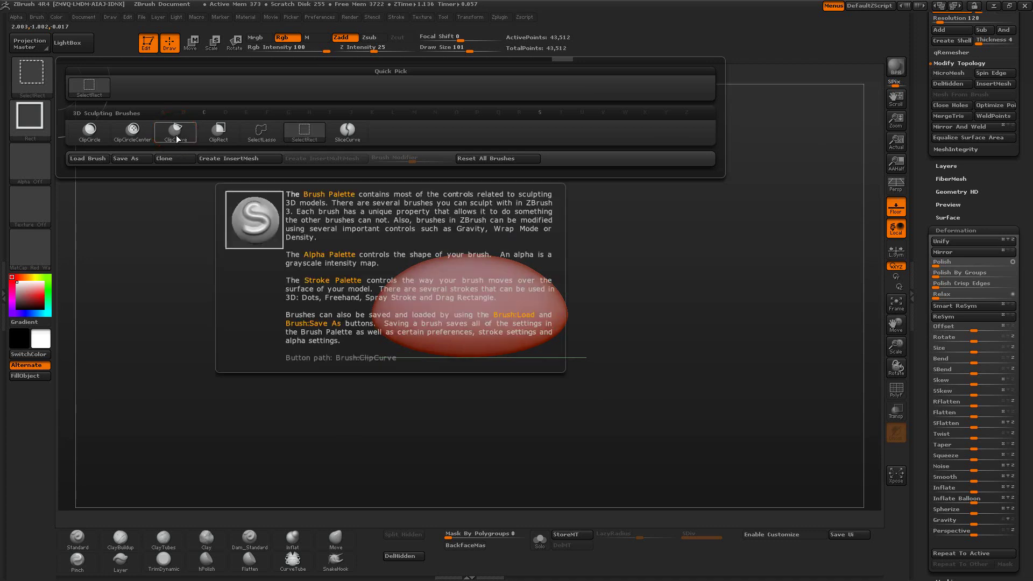
pyautogui.click(176, 135)
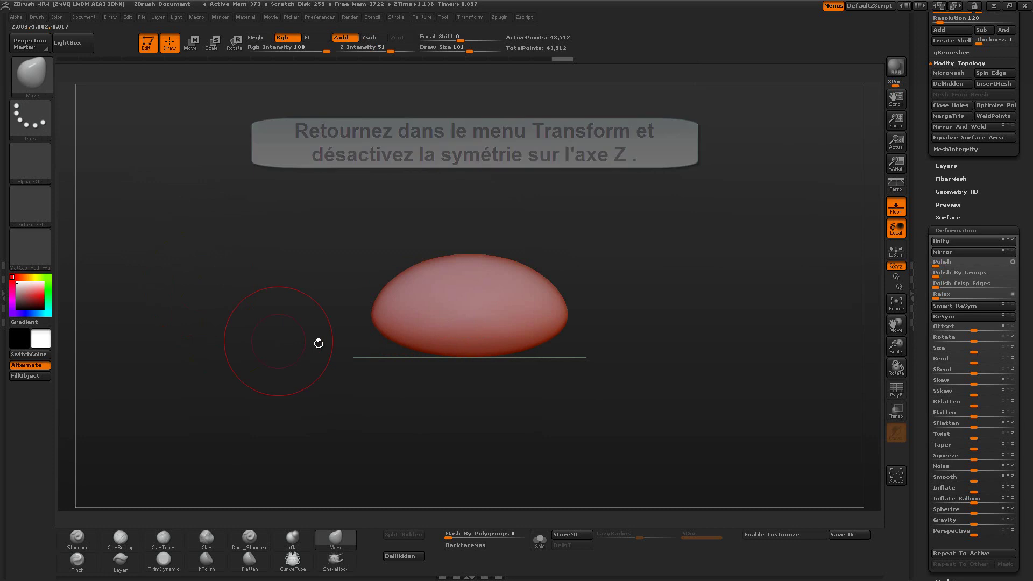
pyautogui.hotkey('ctrl', 'shift')
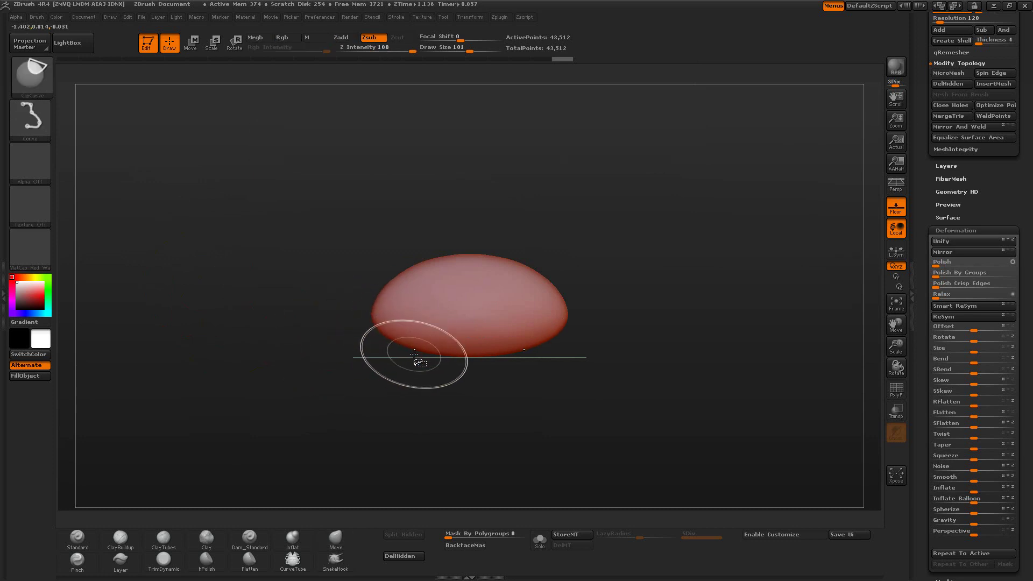
pyautogui.click(473, 16)
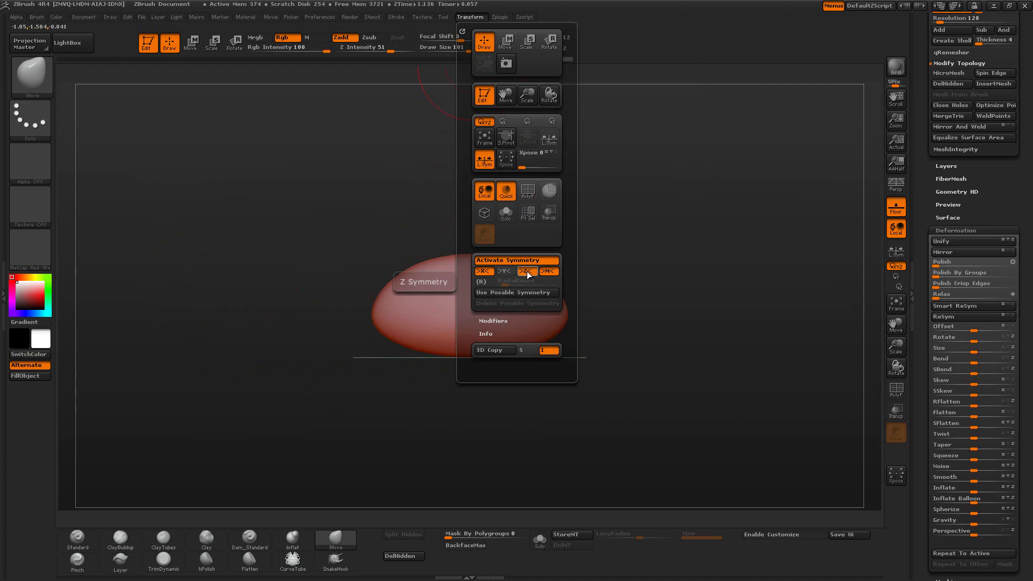
pyautogui.press('ctrl')
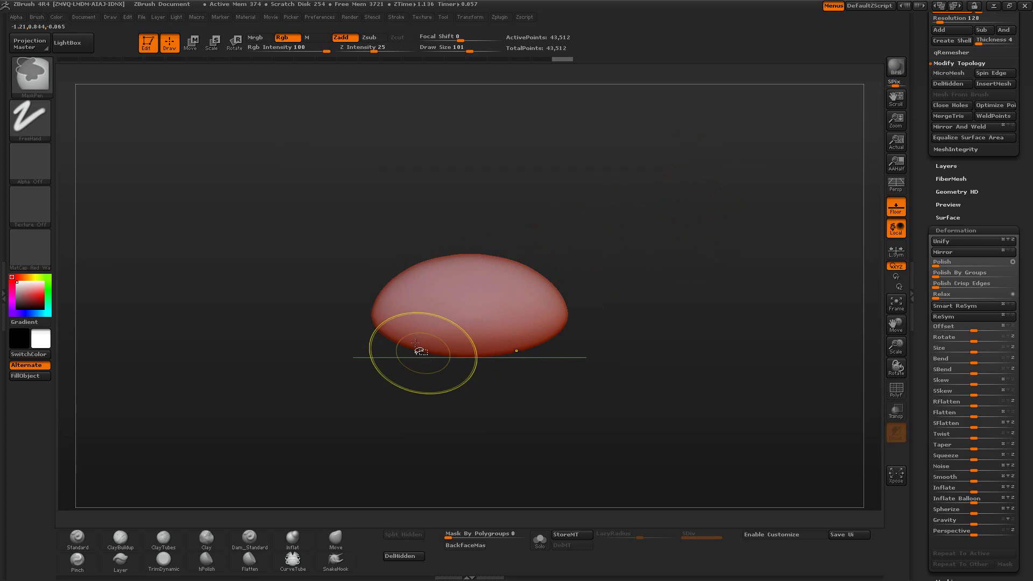
pyautogui.hotkey('ctrl', 'shift')
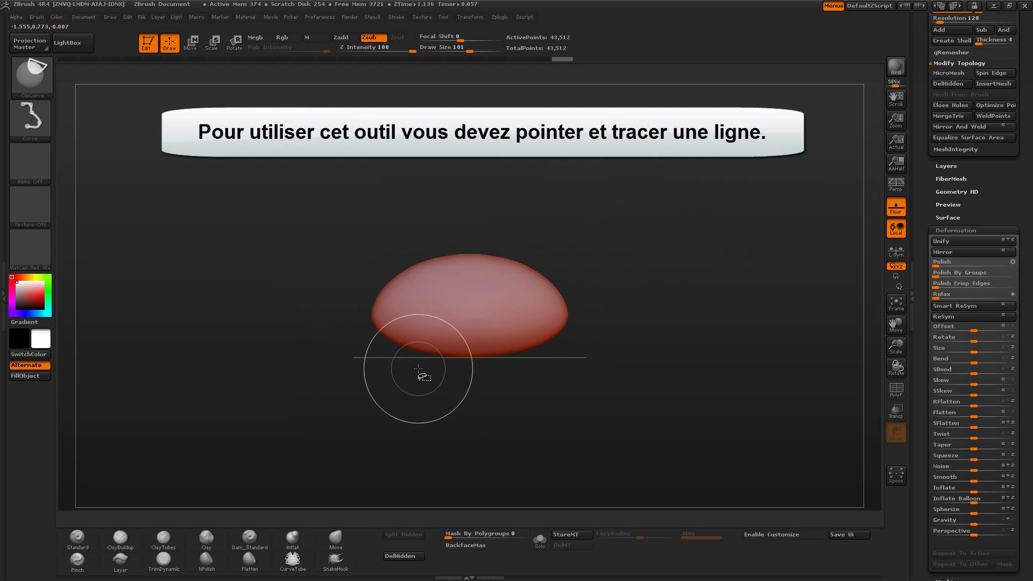
# Clip the dome's lower side off diagonally with ClipCurve and re-DynaMesh the mesh.
pyautogui.keyDown('ctrl'); pyautogui.keyDown('shift'); pyautogui.moveTo(420, 359); pyautogui.dragTo(368, 300); pyautogui.keyUp('shift'); pyautogui.keyUp('ctrl')
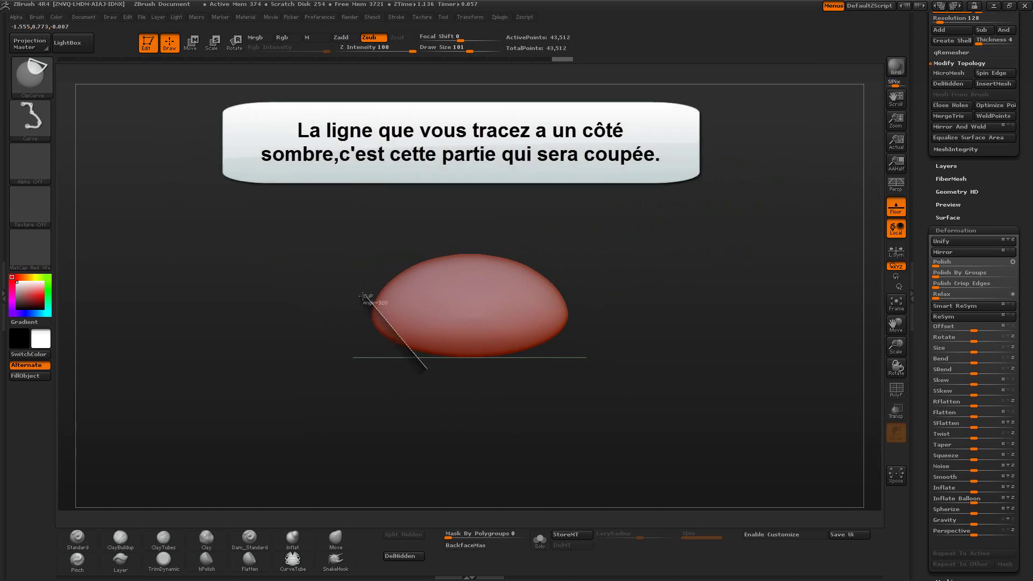
pyautogui.keyDown('ctrl'); pyautogui.keyDown('shift'); pyautogui.moveTo(368, 300); pyautogui.dragTo(366, 283); pyautogui.keyUp('shift'); pyautogui.keyUp('ctrl')
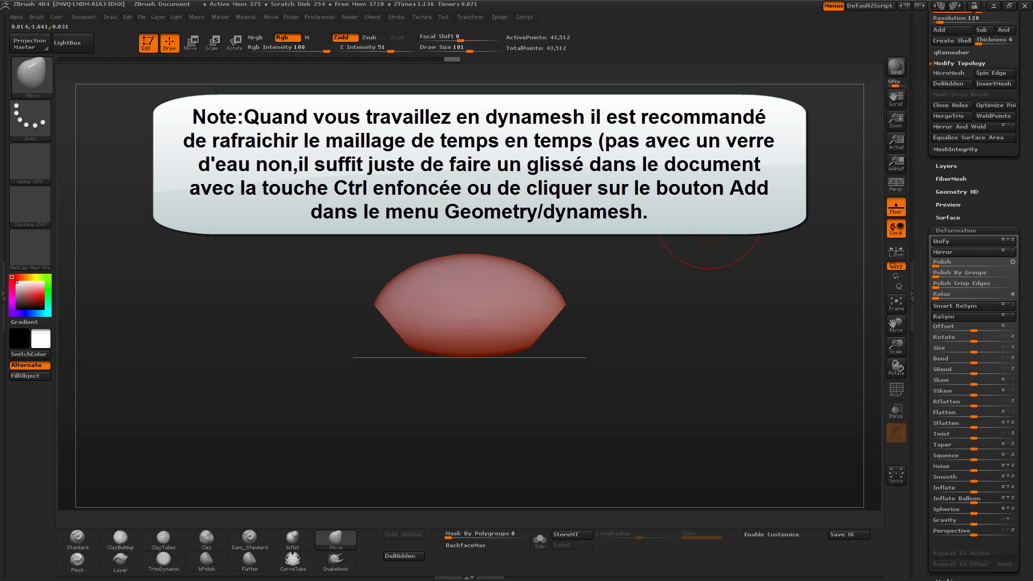
pyautogui.moveTo(702, 212)
pyautogui.keyDown('ctrl'); pyautogui.mouseDown()
pyautogui.moveTo(747, 244)
pyautogui.moveTo(697, 246)
pyautogui.mouseUp(); pyautogui.keyUp('ctrl')
pyautogui.press('b')
pyautogui.press('m')
pyautogui.press('v')
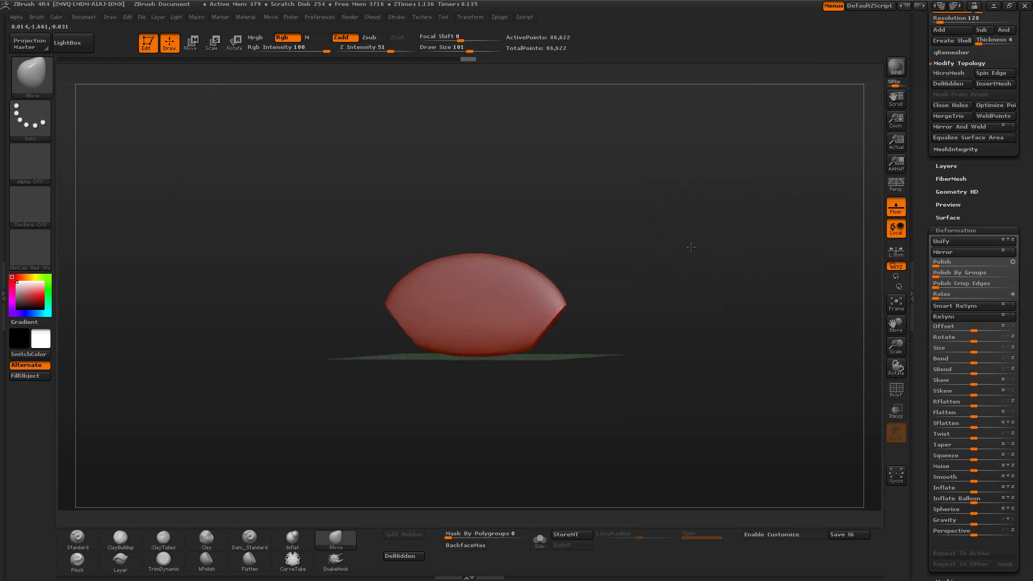
# Slice the bottom of the shape flat with ClipCurve, then return to side view.
pyautogui.hotkey('ctrl', 'shift')
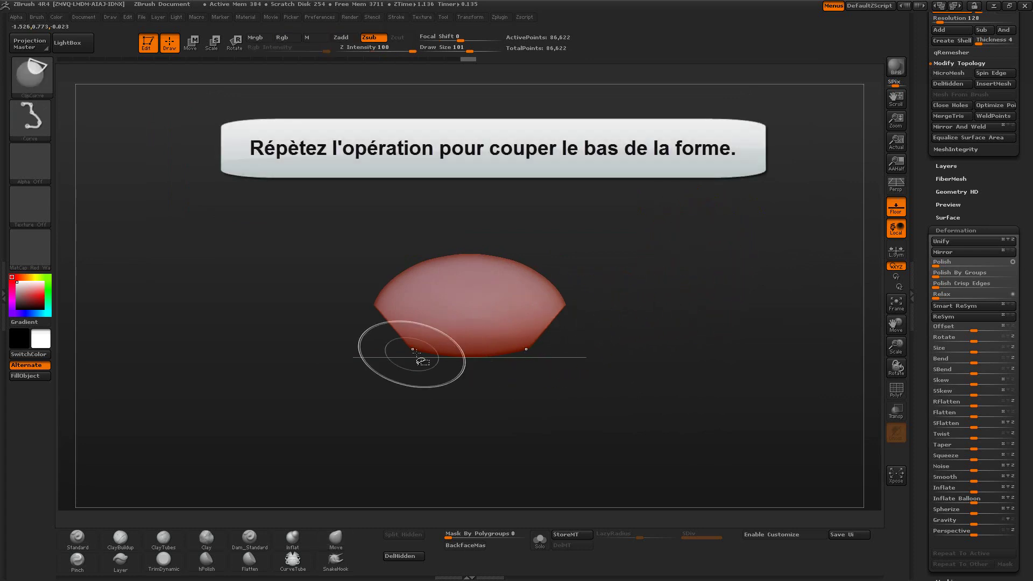
pyautogui.keyDown('ctrl'); pyautogui.keyDown('shift'); pyautogui.moveTo(372, 347); pyautogui.dragTo(450, 348); pyautogui.keyUp('shift'); pyautogui.keyUp('ctrl')
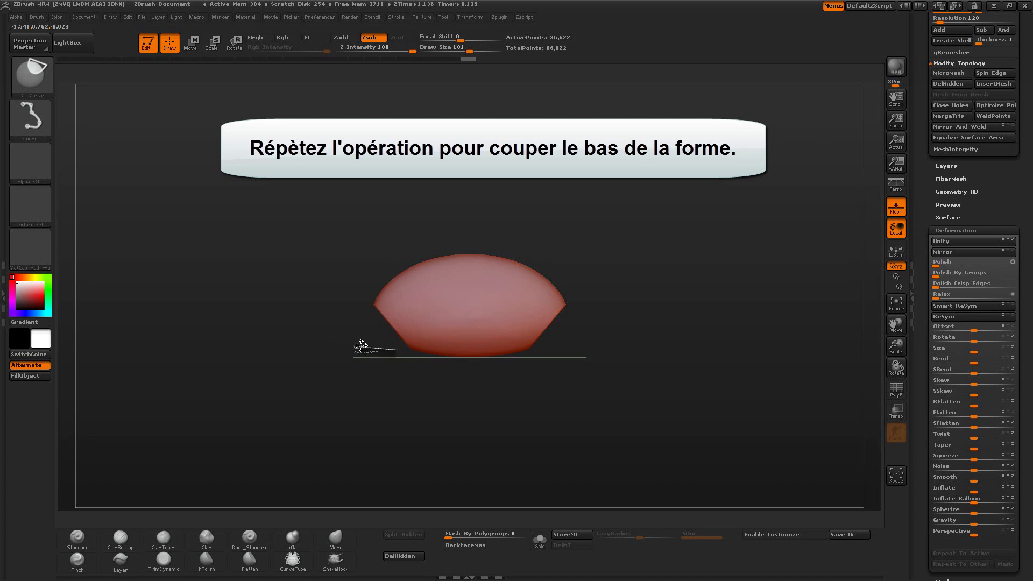
pyautogui.moveTo(575, 342); pyautogui.dragTo(367, 342)
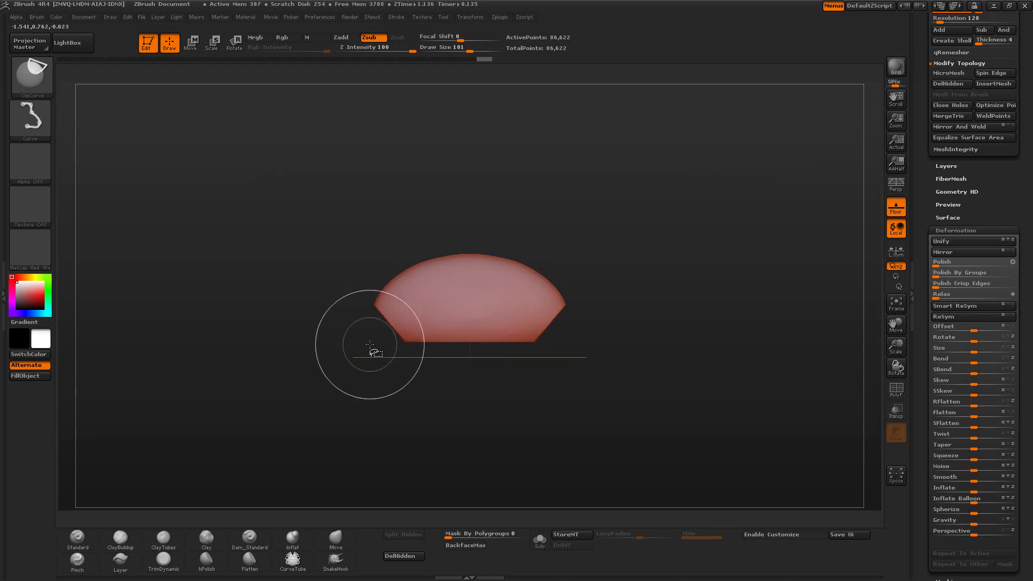
pyautogui.keyDown('shift'); pyautogui.moveTo(681, 250); pyautogui.dragTo(696, 241); pyautogui.keyUp('shift')
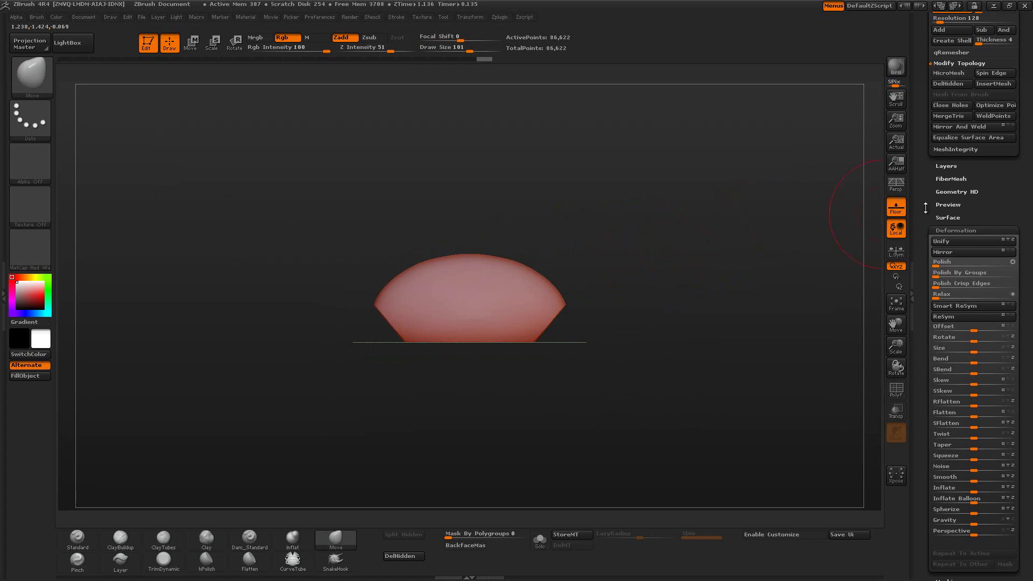
# Expand the SubTool subpalette, which lists only the dome mesh.
pyautogui.scroll(5, 1025, 209)
pyautogui.scroll(5, 1025, 211)
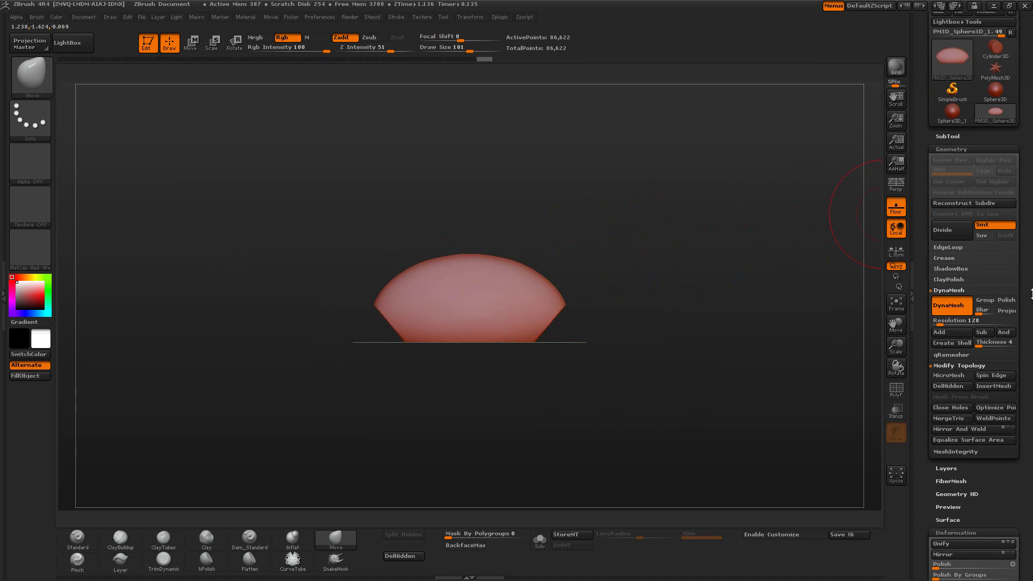
pyautogui.moveTo(1026, 218); pyautogui.dragTo(1028, 284)
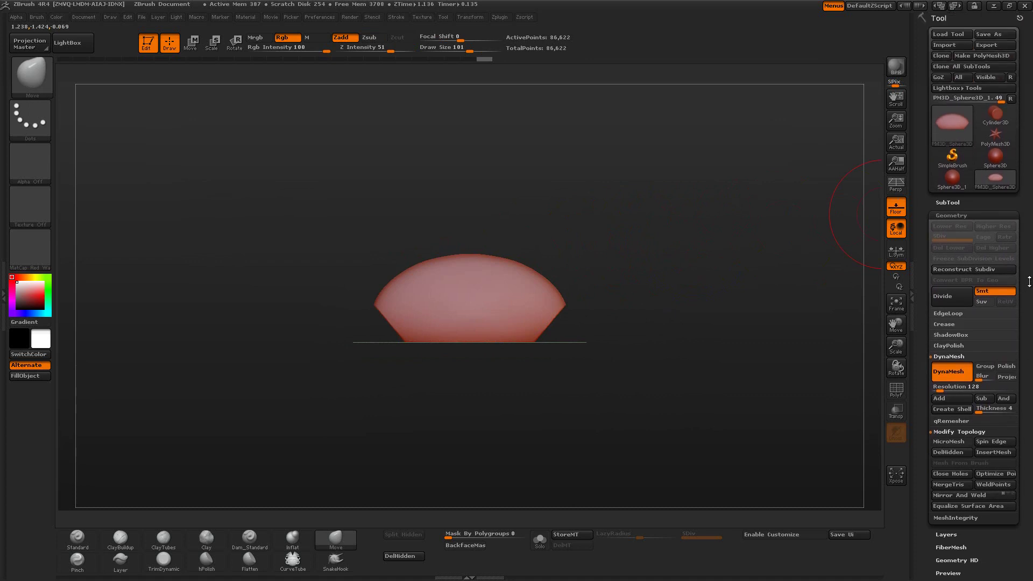
pyautogui.click(955, 203)
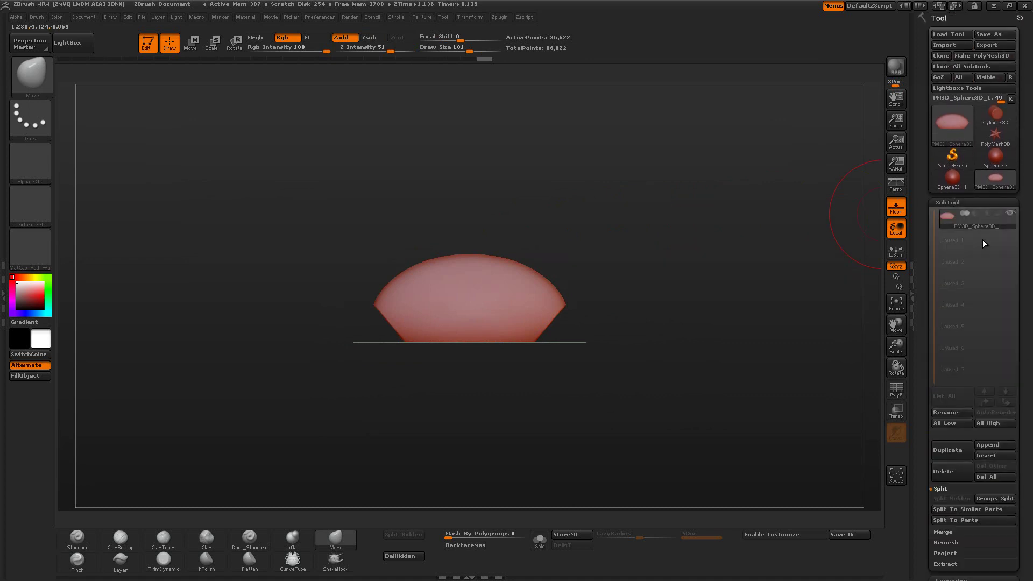
pyautogui.scroll(-2, 1023, 321)
pyautogui.scroll(-2, 1024, 321)
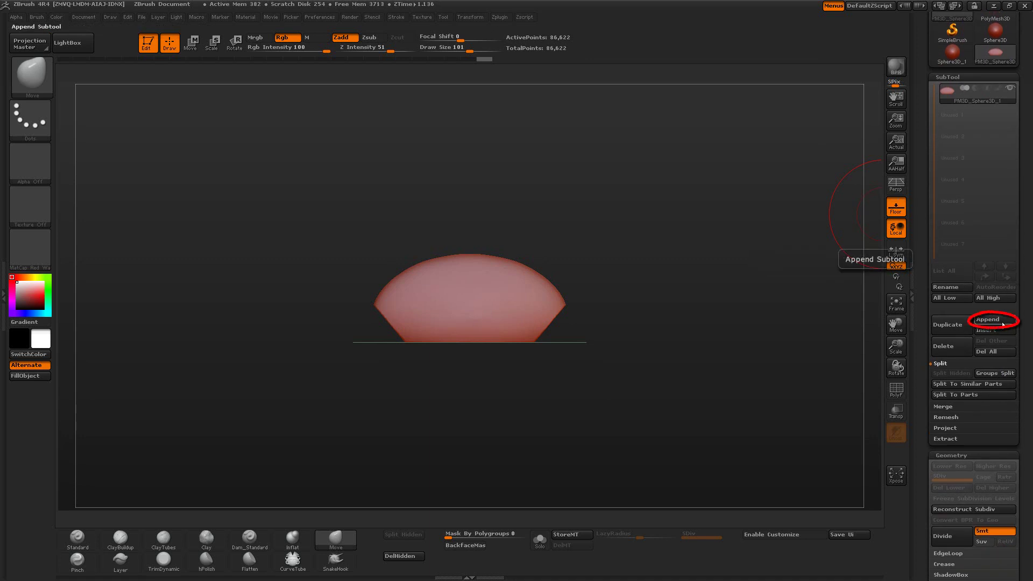
# Append Cylinder3D as a subtool and make PM3D_Cylinder3D the active subtool.
pyautogui.click(1003, 321)
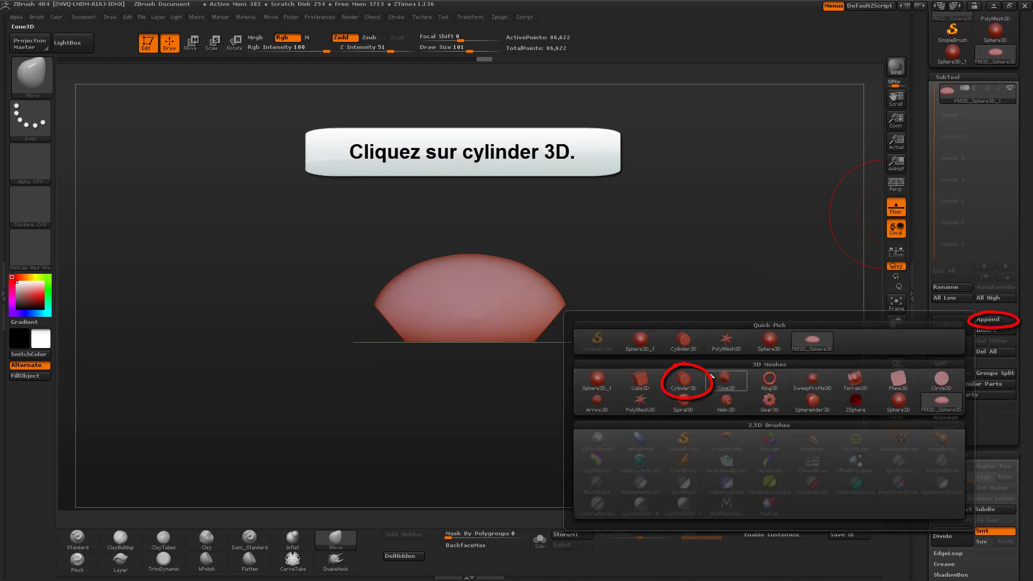
pyautogui.click(683, 379)
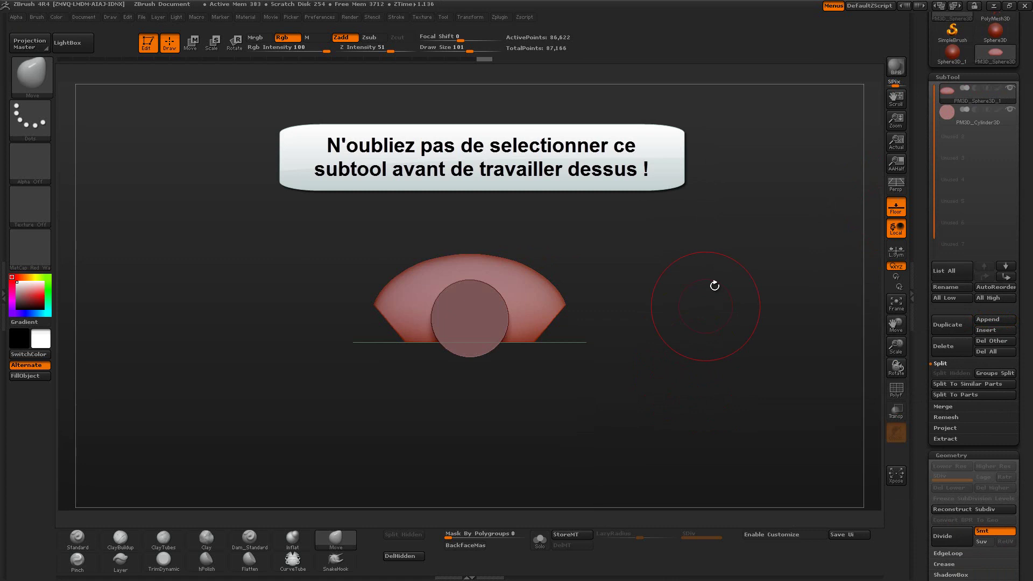
pyautogui.click(951, 121)
pyautogui.moveTo(744, 261)
pyautogui.mouseDown()
pyautogui.moveTo(788, 265)
pyautogui.moveTo(745, 261)
pyautogui.mouseUp()
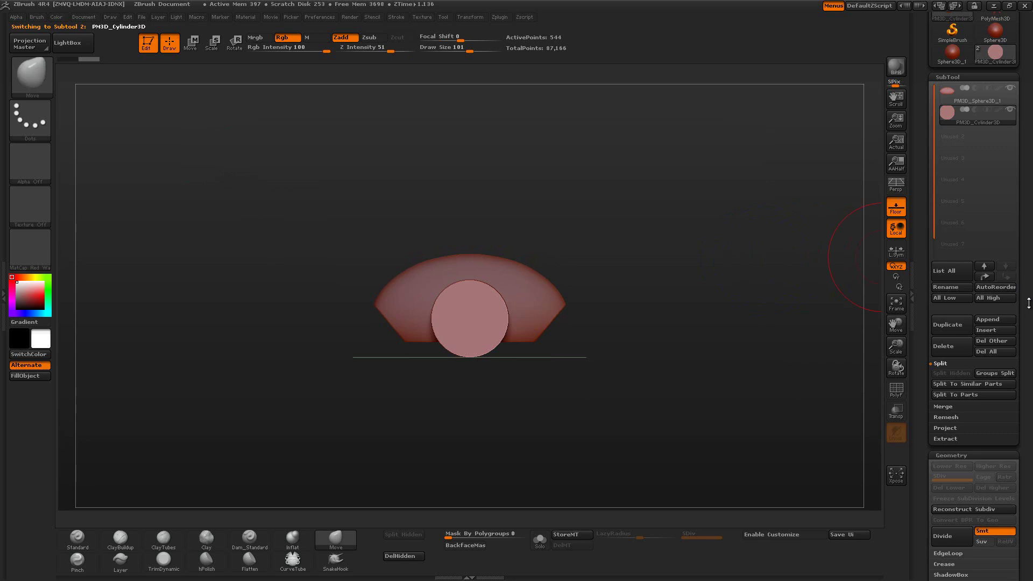
# Rotate the cylinder 90 degrees about the Y axis so it lies on its side.
pyautogui.moveTo(1026, 302)
pyautogui.mouseDown()
pyautogui.moveTo(1022, 265)
pyautogui.moveTo(1023, 290)
pyautogui.mouseUp()
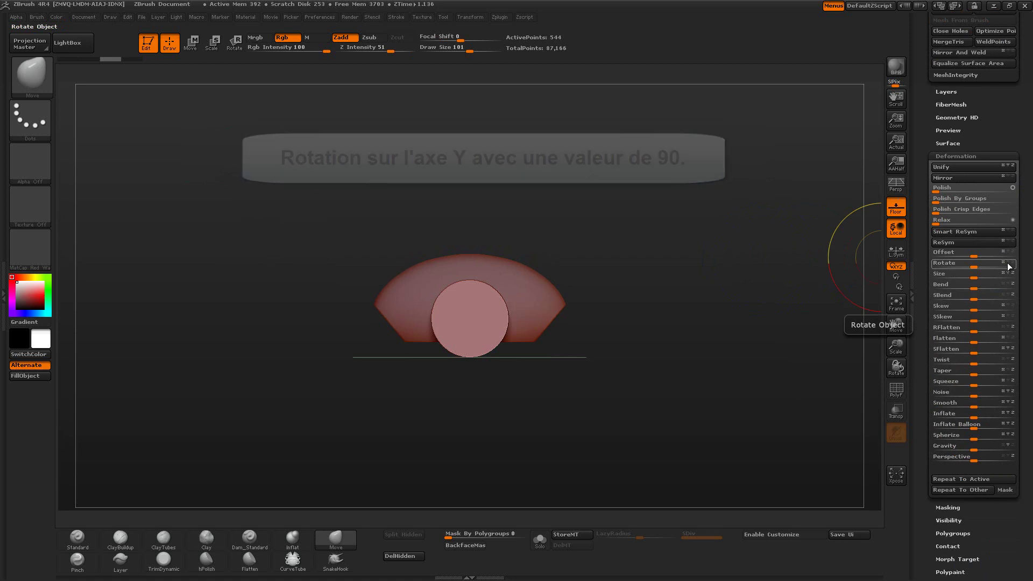
pyautogui.click(976, 267)
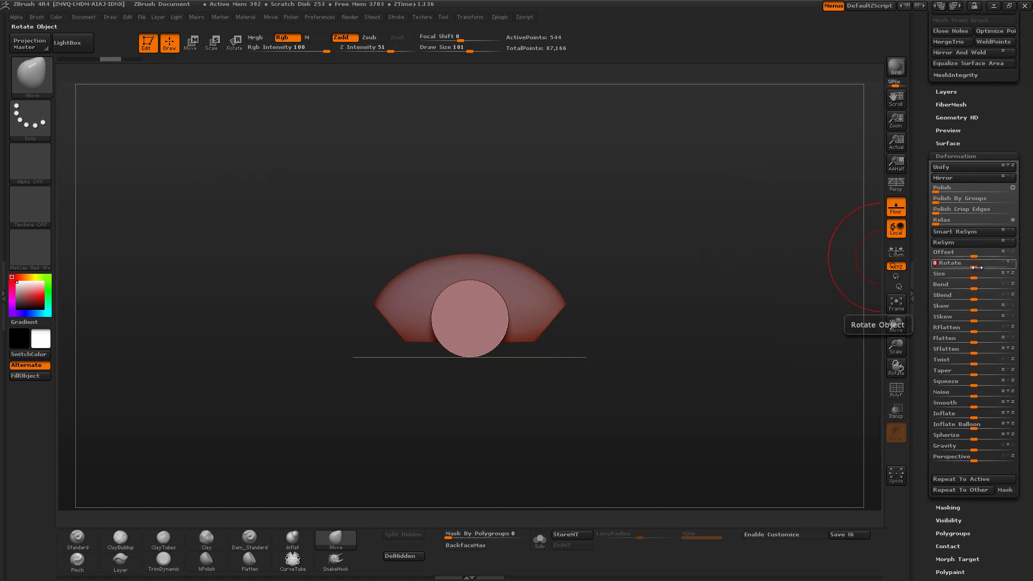
pyautogui.write('90')
pyautogui.moveTo(972, 266); pyautogui.dragTo(974, 267)
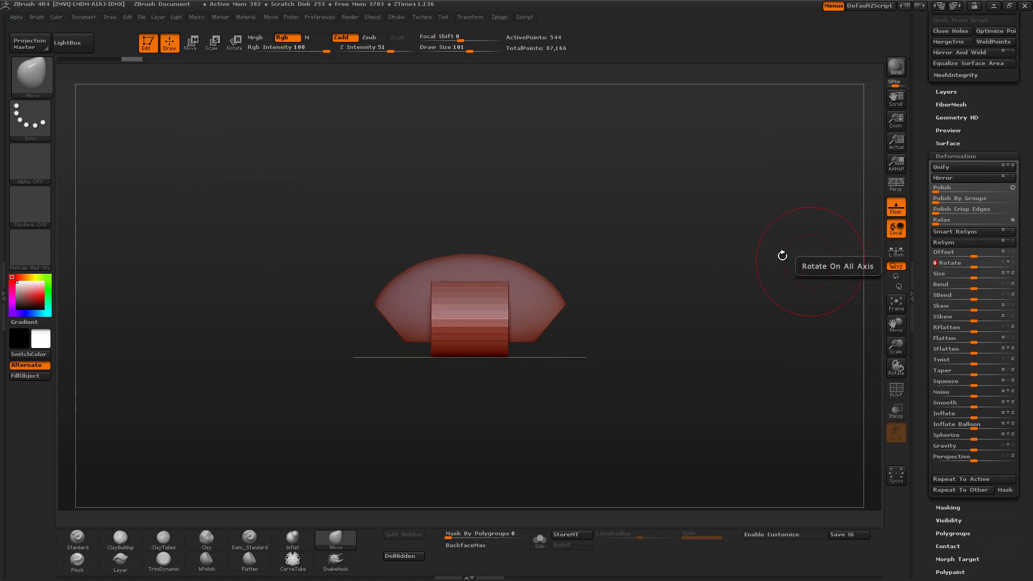
pyautogui.keyDown('shift'); pyautogui.moveTo(730, 251); pyautogui.dragTo(738, 253); pyautogui.keyUp('shift')
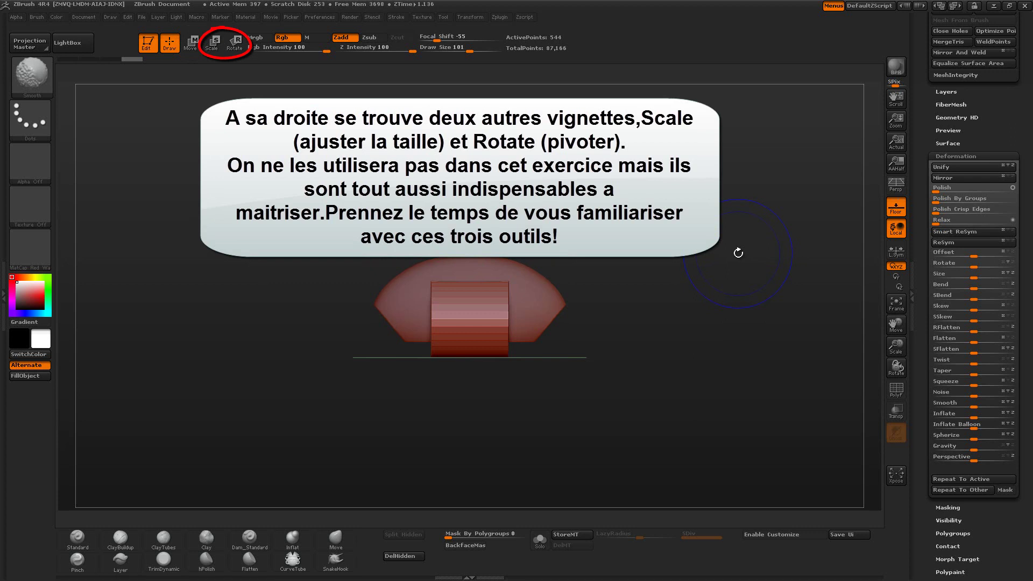
# Stretch the cylinder far left along a horizontal transpose line into a long handle bar.
pyautogui.press('b')
pyautogui.press('m')
pyautogui.press('v')
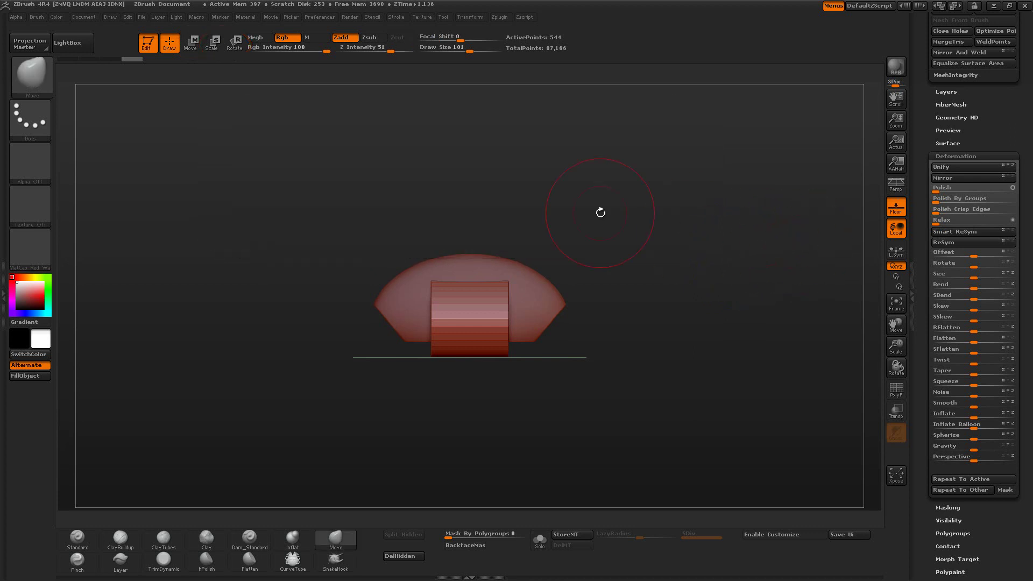
pyautogui.click(190, 42)
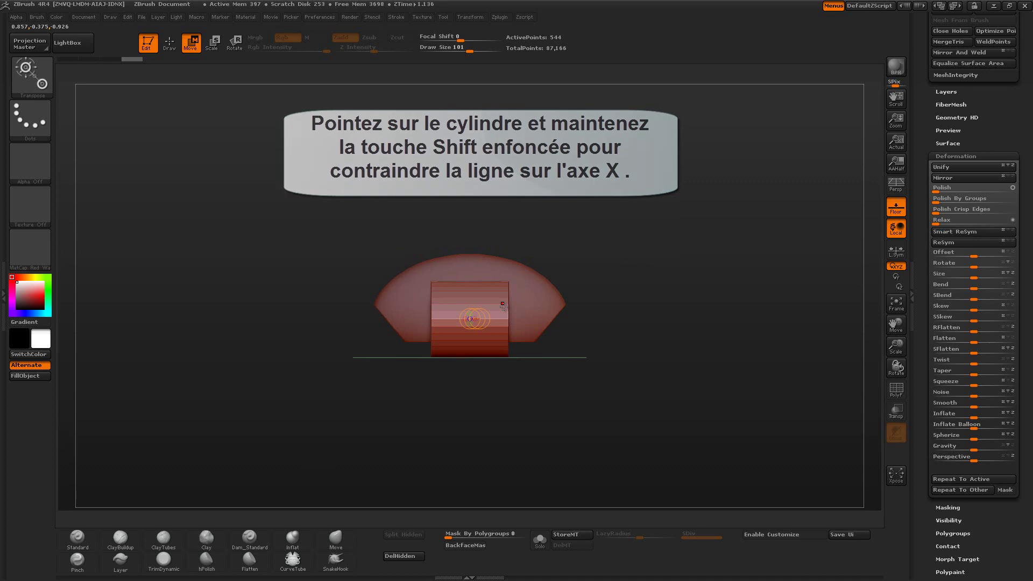
pyautogui.moveTo(502, 311); pyautogui.dragTo(643, 310)
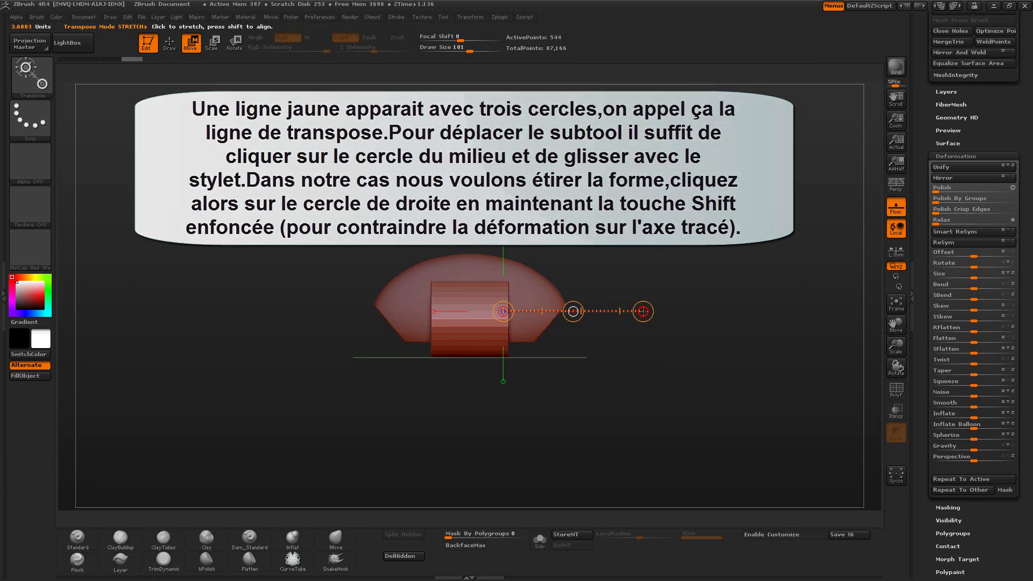
pyautogui.keyDown('shift'); pyautogui.moveTo(643, 311); pyautogui.dragTo(717, 307); pyautogui.keyUp('shift')
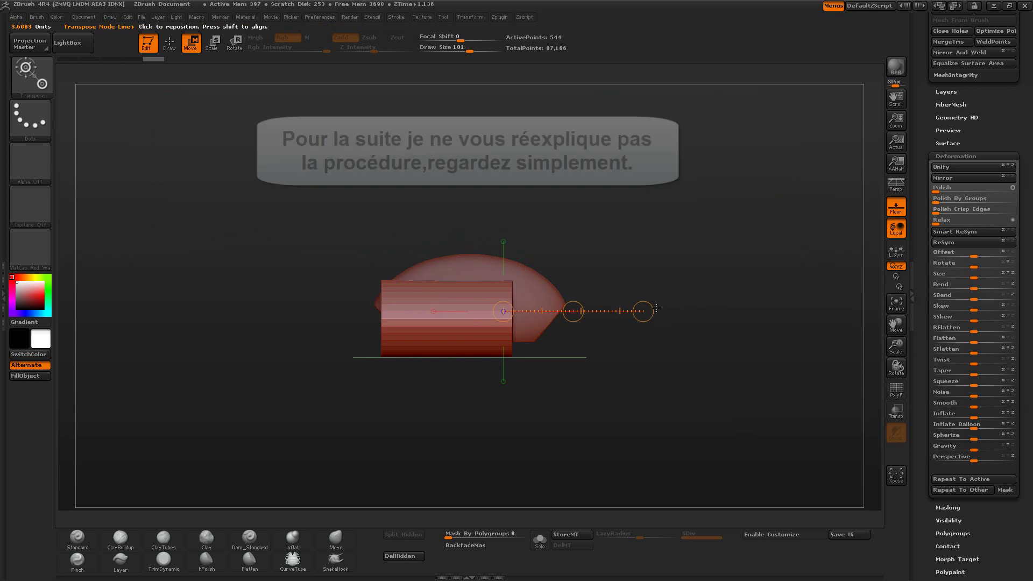
pyautogui.moveTo(643, 310); pyautogui.dragTo(661, 310)
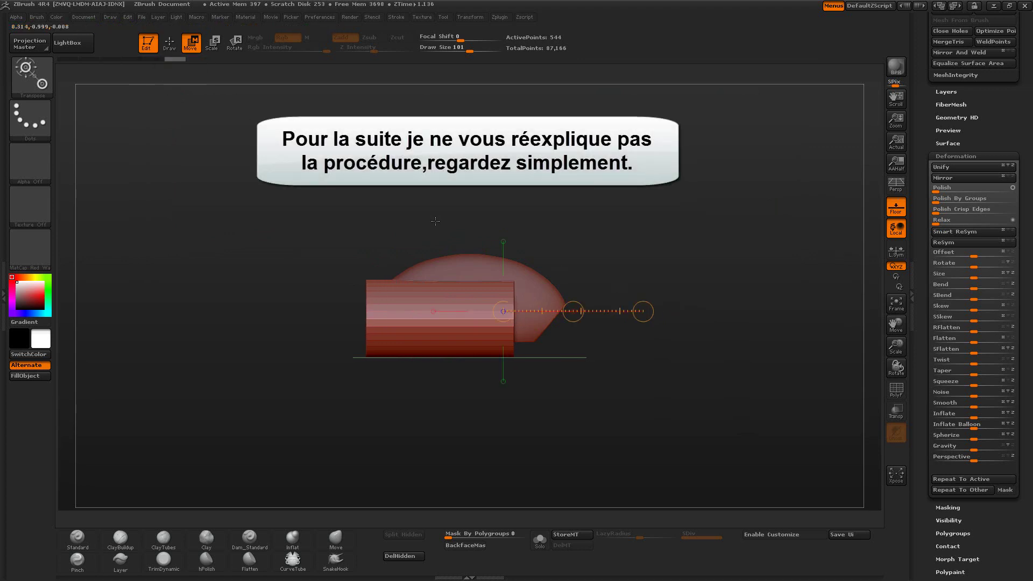
pyautogui.moveTo(643, 311); pyautogui.dragTo(761, 307)
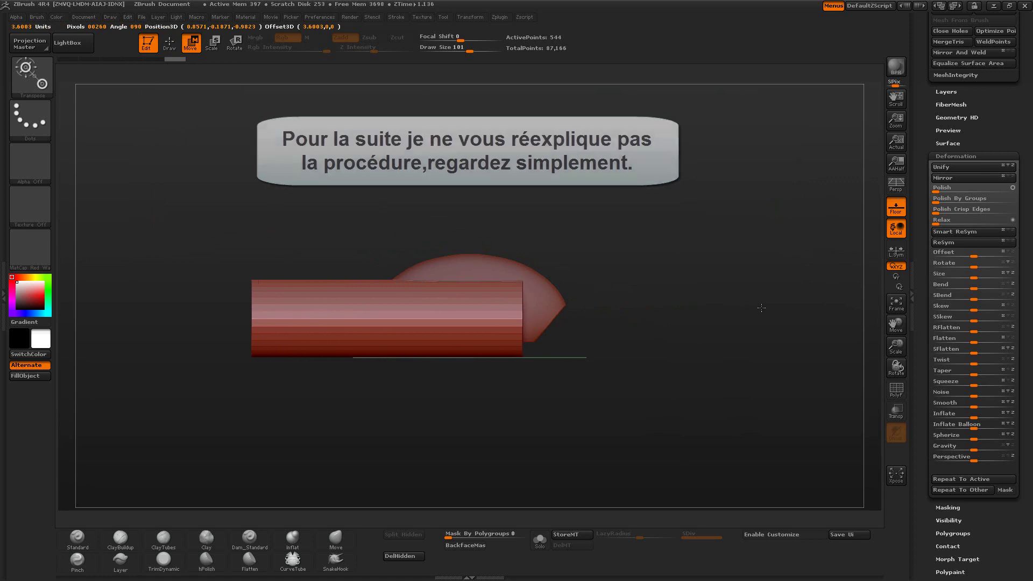
pyautogui.click(169, 42)
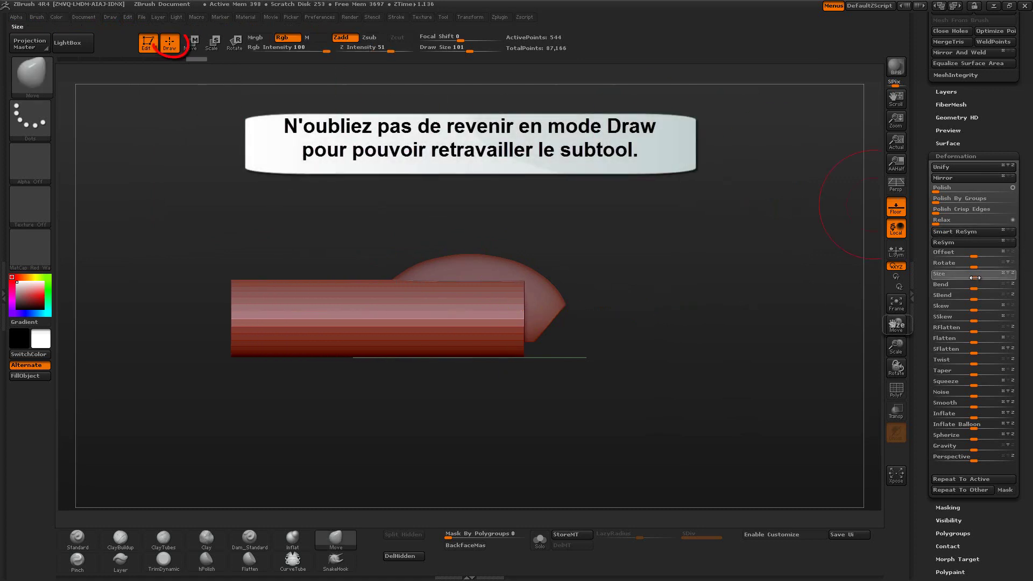
# Shrink the cylinder into a thinner handle.
pyautogui.moveTo(975, 277); pyautogui.dragTo(961, 278)
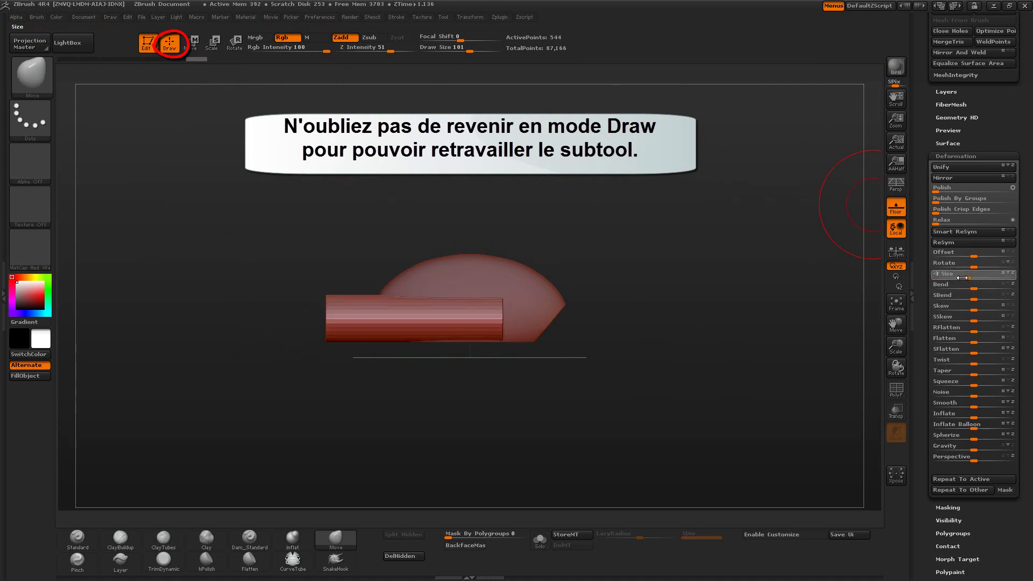
pyautogui.moveTo(962, 277); pyautogui.dragTo(955, 277)
pyautogui.moveTo(643, 319)
pyautogui.keyDown('shift'); pyautogui.mouseDown()
pyautogui.moveTo(704, 311)
pyautogui.moveTo(666, 310)
pyautogui.mouseUp(); pyautogui.keyUp('shift')
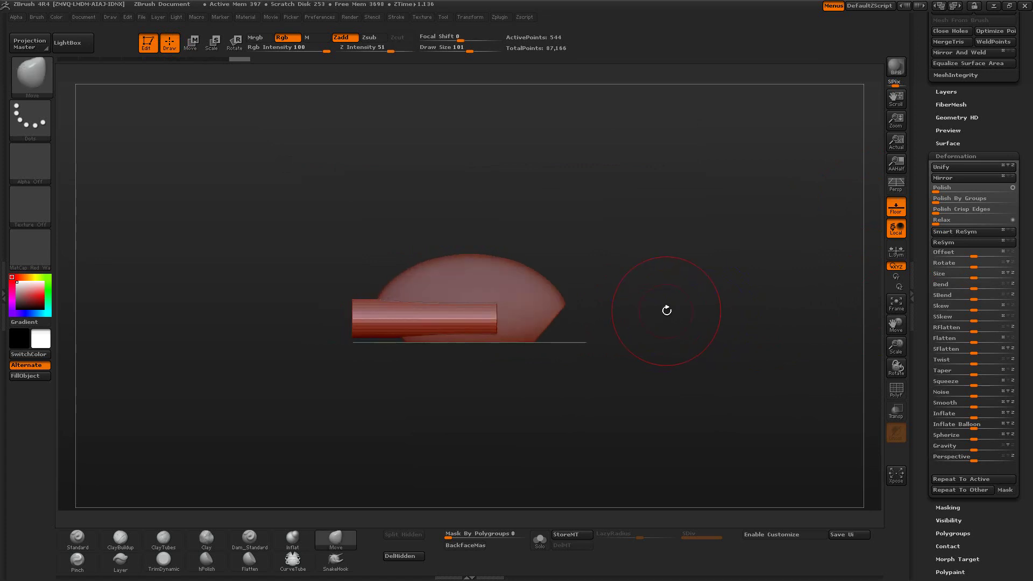
pyautogui.moveTo(969, 276); pyautogui.dragTo(960, 277)
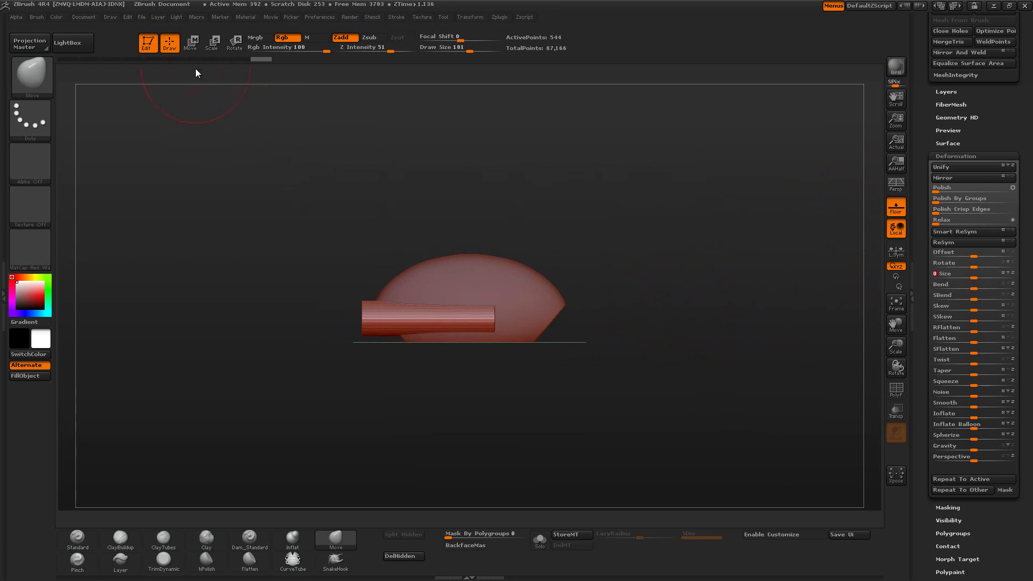
# Nudge the handle right and lower it just beneath the blade's flat base.
pyautogui.click(191, 41)
pyautogui.moveTo(573, 311); pyautogui.dragTo(604, 311)
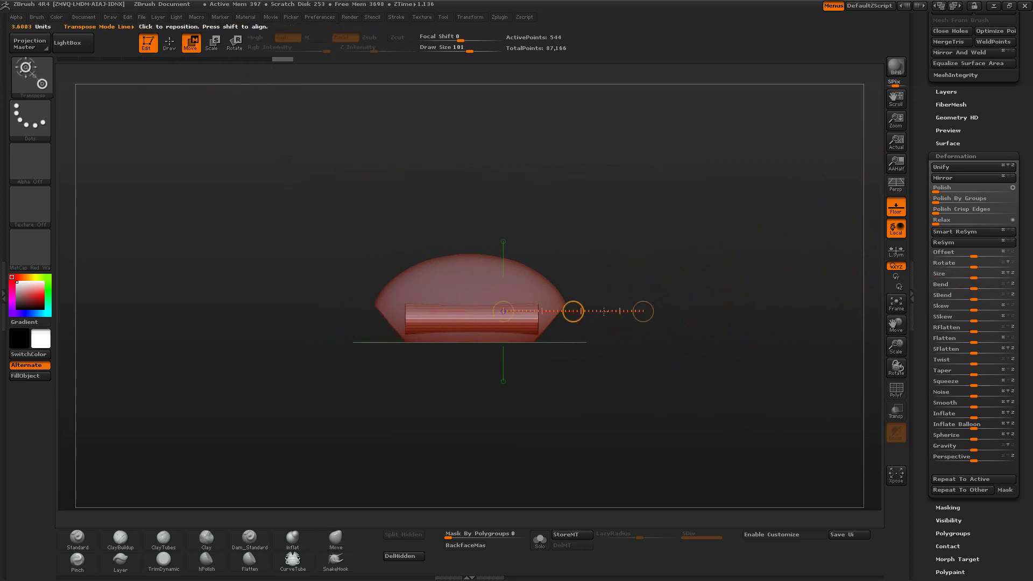
pyautogui.moveTo(472, 319); pyautogui.dragTo(472, 393)
pyautogui.moveTo(471, 355)
pyautogui.mouseDown()
pyautogui.moveTo(469, 398)
pyautogui.moveTo(472, 385)
pyautogui.mouseUp()
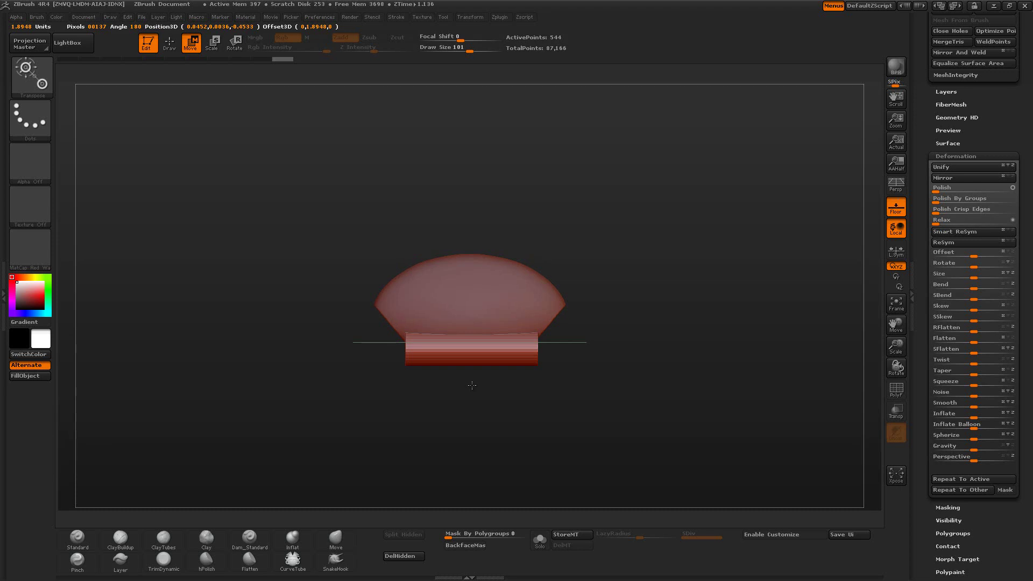
pyautogui.moveTo(615, 230)
pyautogui.mouseDown()
pyautogui.moveTo(663, 231)
pyautogui.moveTo(618, 229)
pyautogui.mouseUp()
# DynaMesh the cylinder handle to 41,658 points and return to a front view.
pyautogui.click(169, 43)
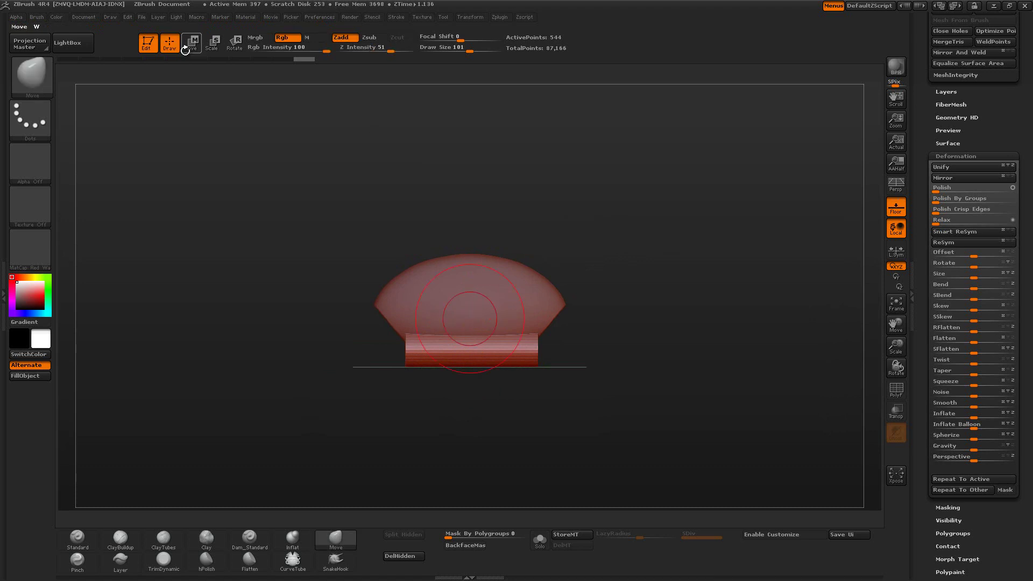
pyautogui.scroll(5, 1027, 229)
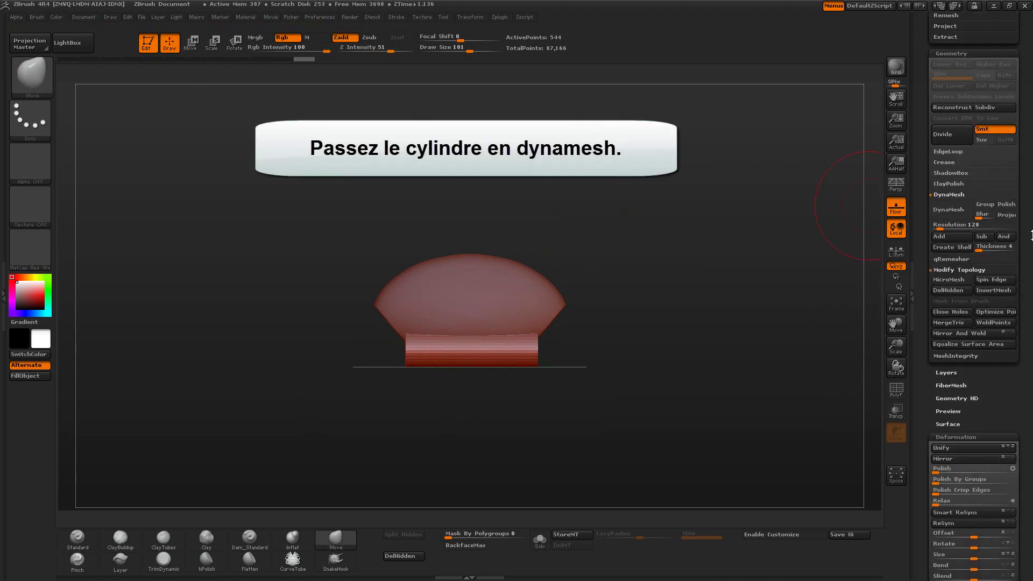
pyautogui.click(958, 211)
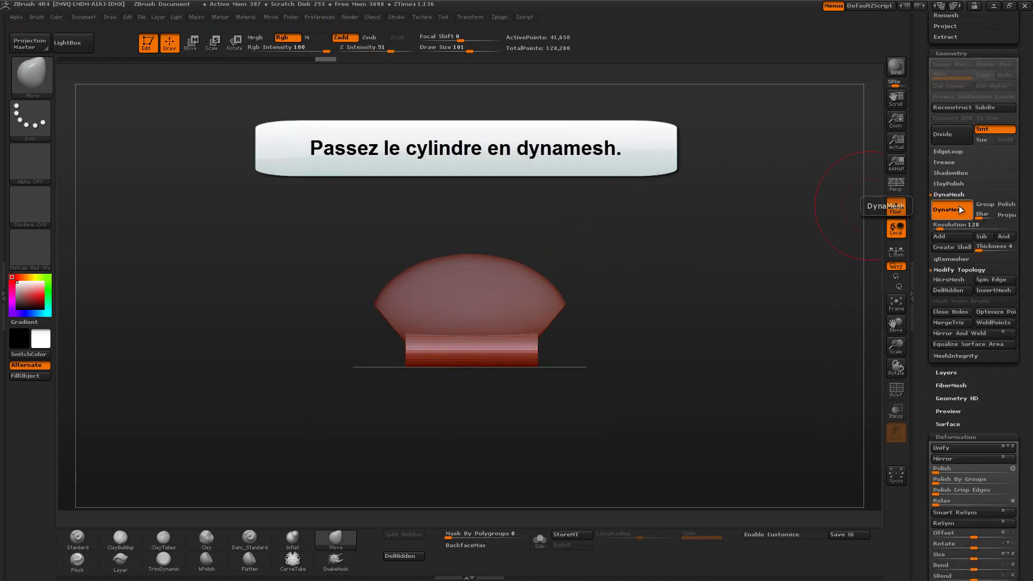
pyautogui.keyDown('shift'); pyautogui.moveTo(698, 281); pyautogui.dragTo(668, 235); pyautogui.keyUp('shift')
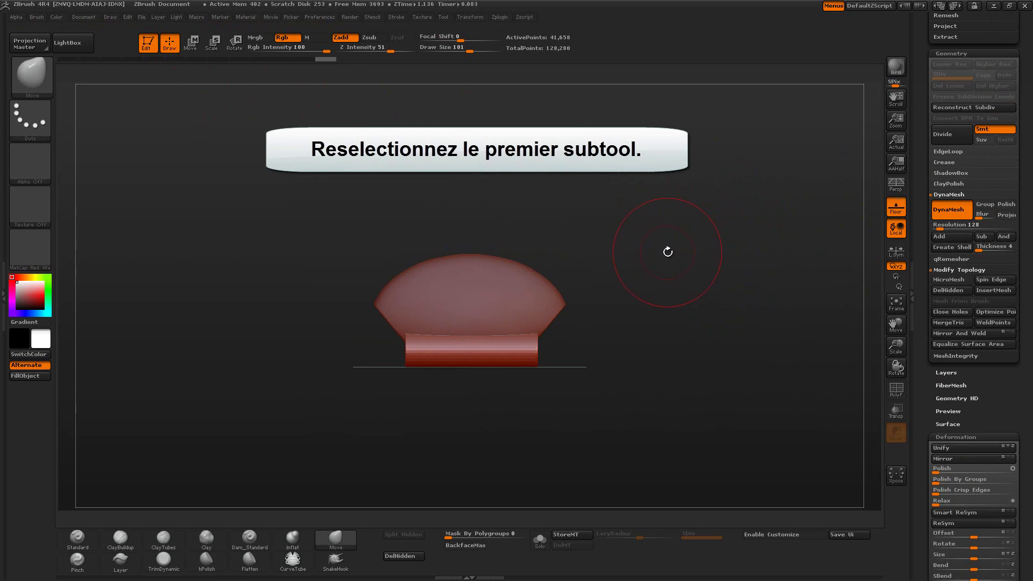
# Select PM3D_Sphere3D_1 in the SubTool list.
pyautogui.scroll(5, 1011, 179)
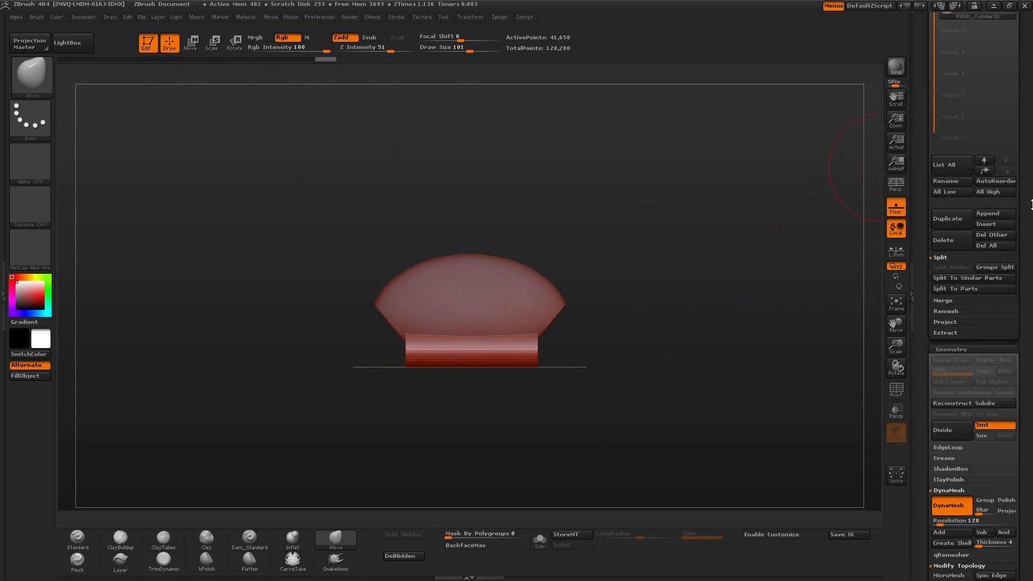
pyautogui.click(946, 130)
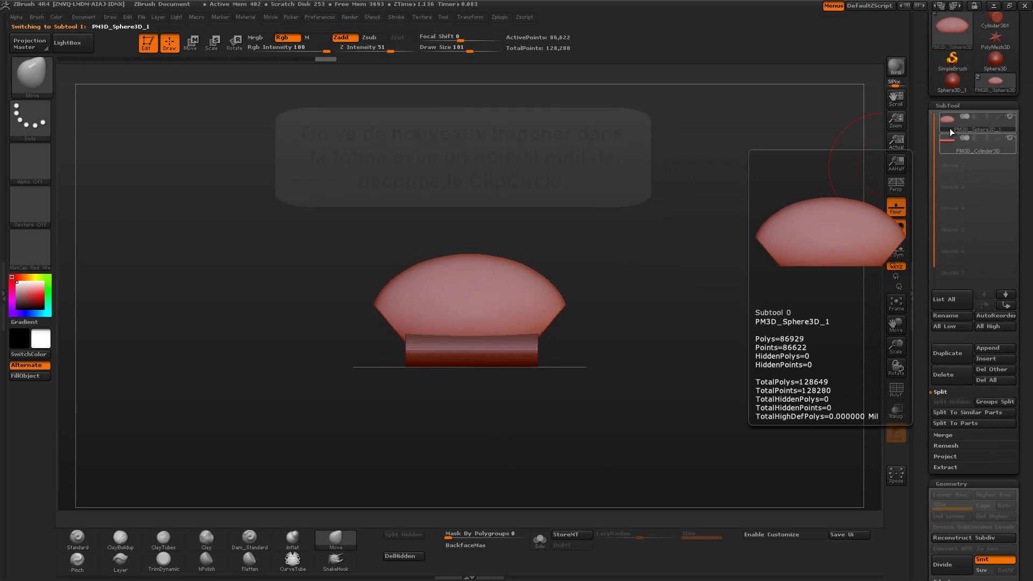
# Choose the ClipCircle brush from the clipping brushes.
pyautogui.hotkey('ctrl', 'shift')
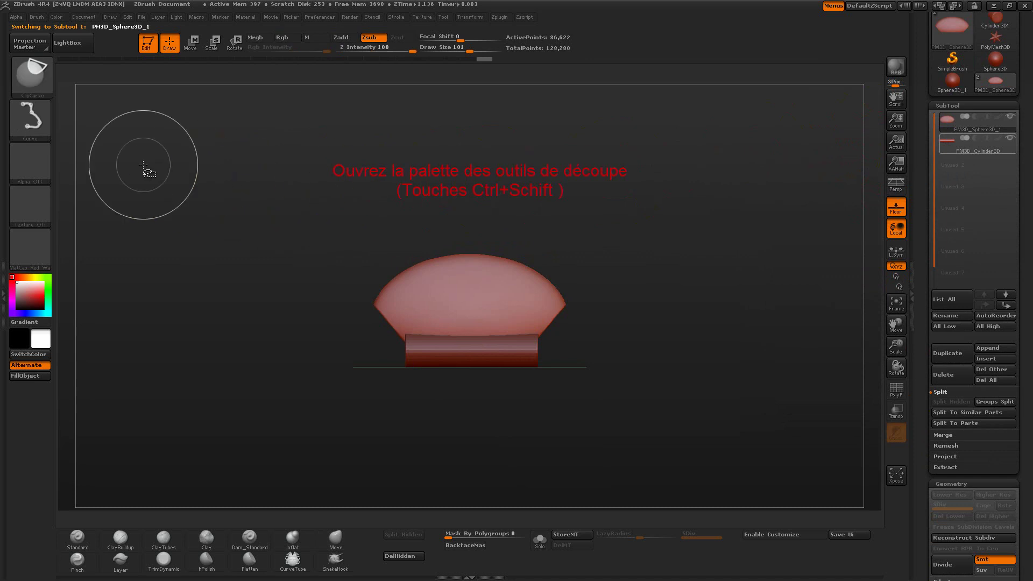
pyautogui.click(34, 72)
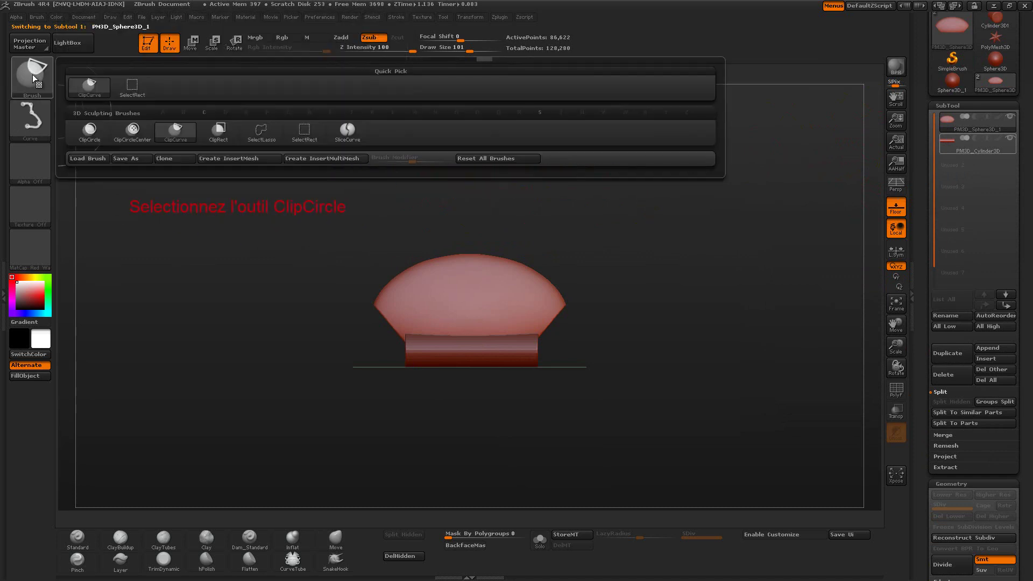
pyautogui.click(98, 136)
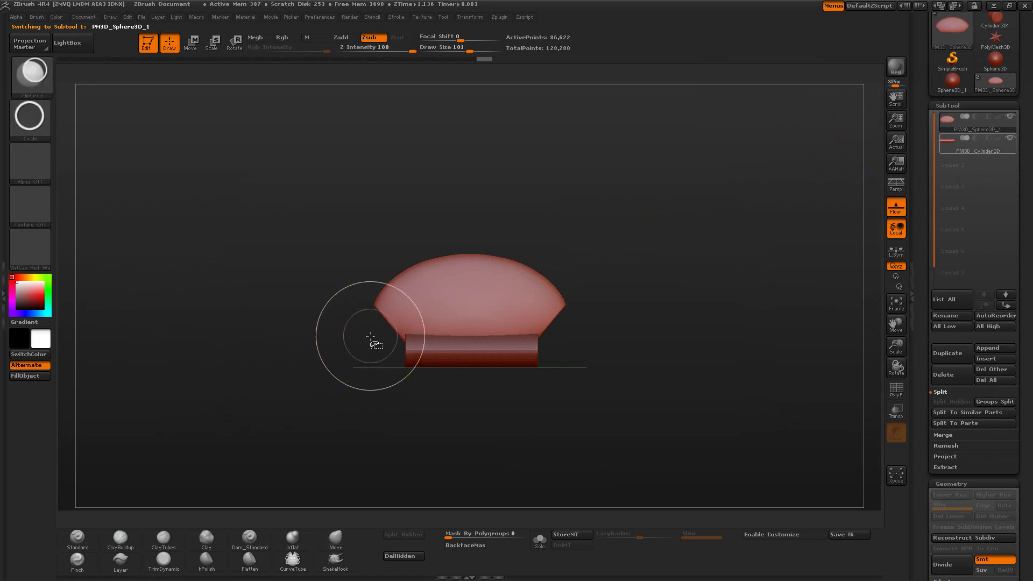
pyautogui.hotkey('ctrl', 'shift')
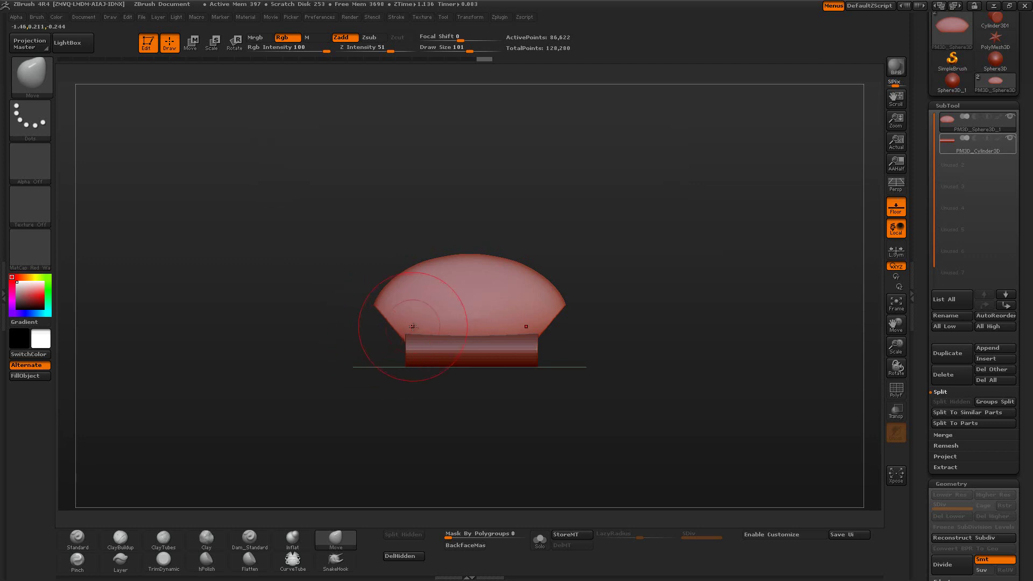
# Clip rounded notches from both lower blade corners with a symmetric circle.
pyautogui.press('ctrl')
pyautogui.hotkey('ctrl', 'shift')
pyautogui.keyDown('ctrl'); pyautogui.keyDown('shift'); pyautogui.moveTo(385, 334); pyautogui.dragTo(408, 355); pyautogui.keyUp('shift'); pyautogui.keyUp('ctrl')
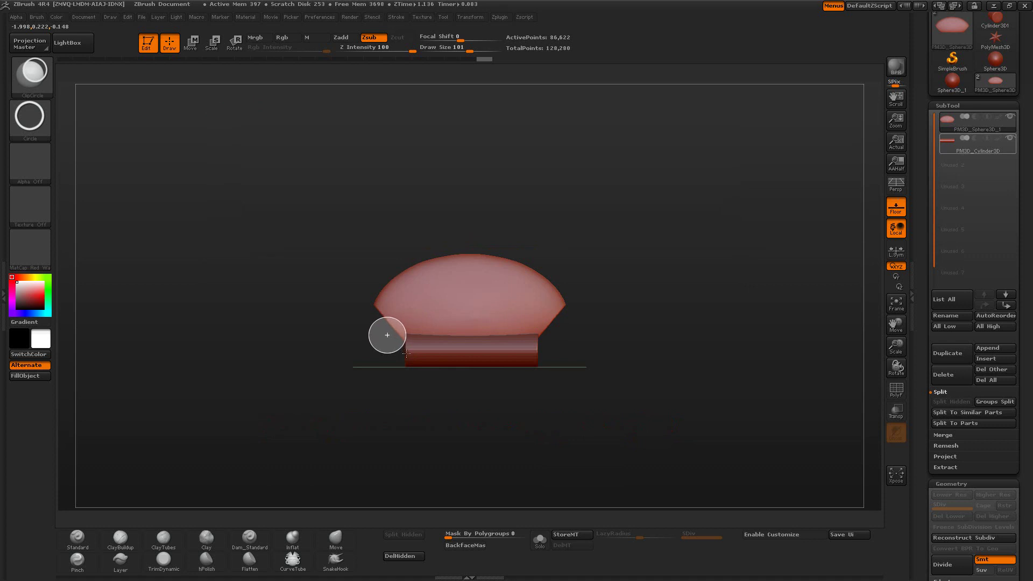
pyautogui.keyDown('ctrl'); pyautogui.keyDown('shift'); pyautogui.moveTo(405, 353); pyautogui.dragTo(410, 370); pyautogui.keyUp('shift'); pyautogui.keyUp('ctrl')
pyautogui.moveTo(676, 258)
pyautogui.mouseDown()
pyautogui.moveTo(648, 262)
pyautogui.moveTo(677, 260)
pyautogui.mouseUp()
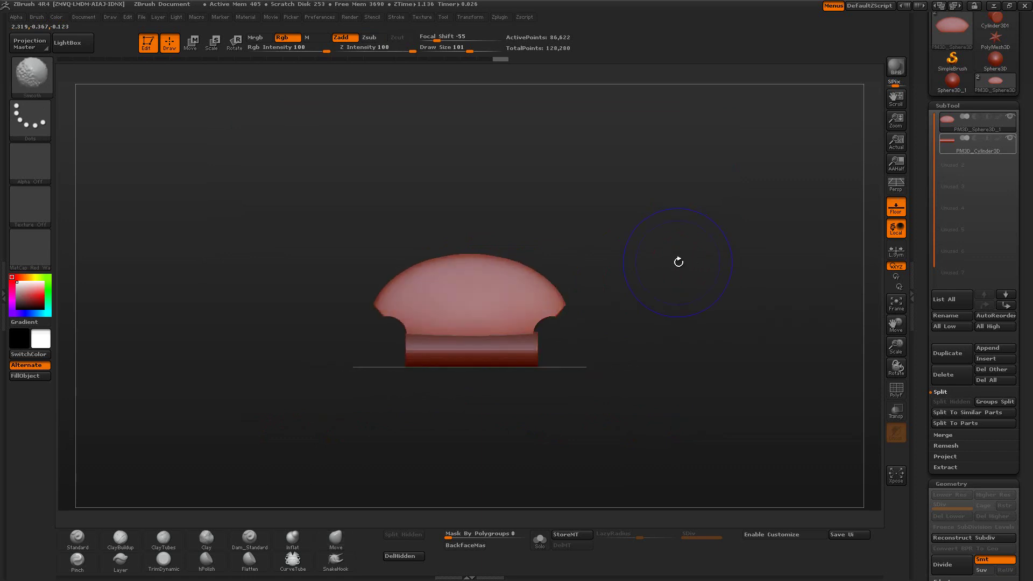
# Select PM3D_Cylinder3D and shift it slightly right under the blade.
pyautogui.click(973, 150)
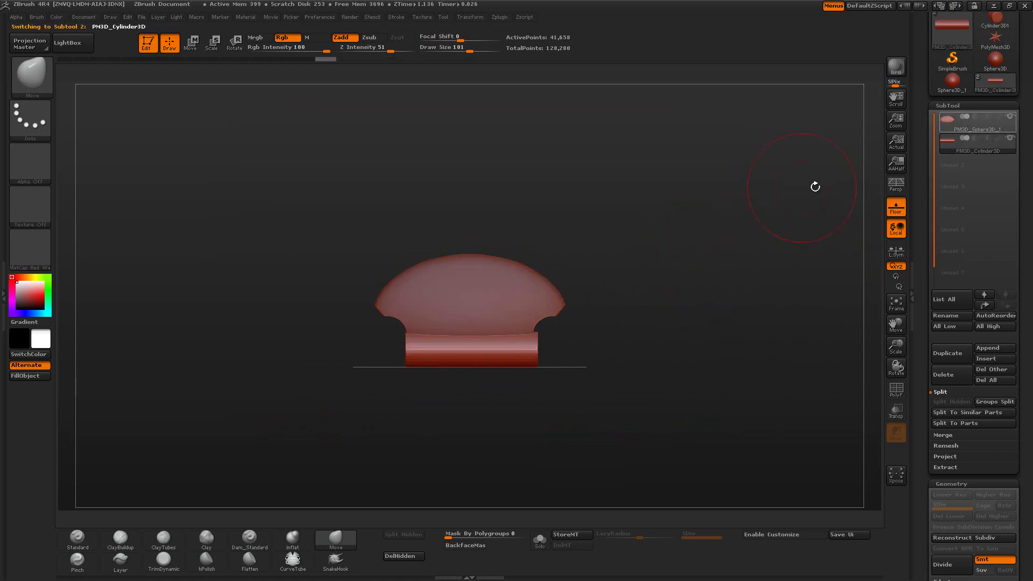
pyautogui.click(192, 46)
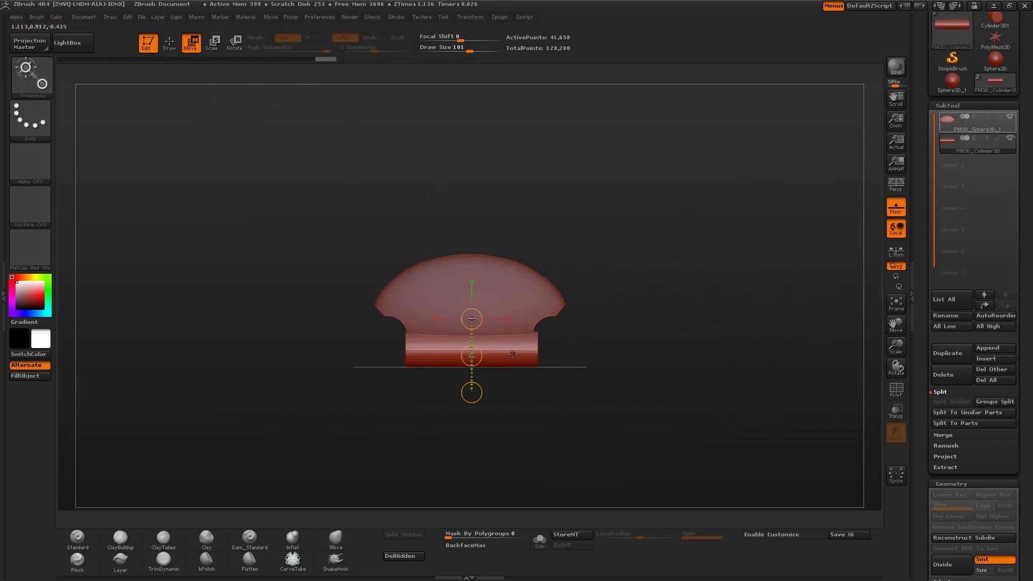
pyautogui.moveTo(513, 353)
pyautogui.mouseDown()
pyautogui.moveTo(588, 353)
pyautogui.moveTo(551, 355)
pyautogui.mouseUp()
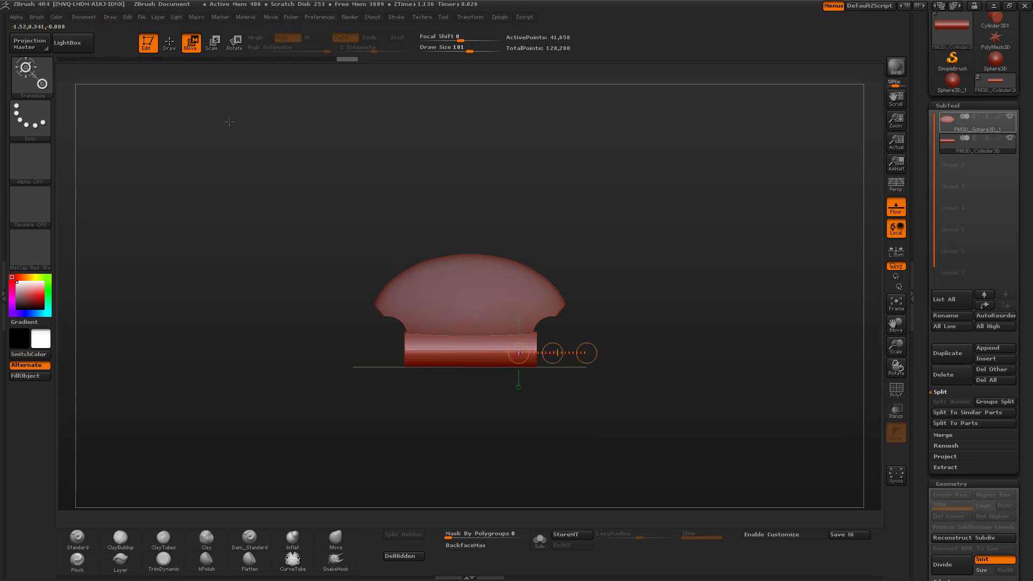
pyautogui.click(169, 42)
pyautogui.moveTo(666, 224)
pyautogui.mouseDown()
pyautogui.moveTo(703, 226)
pyautogui.moveTo(666, 230)
pyautogui.mouseUp()
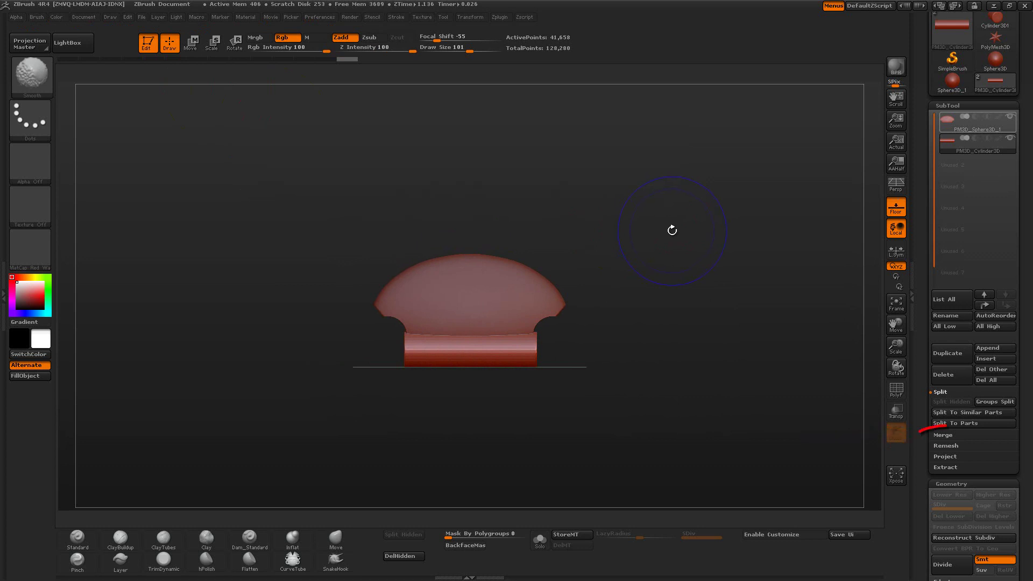
pyautogui.moveTo(974, 122)
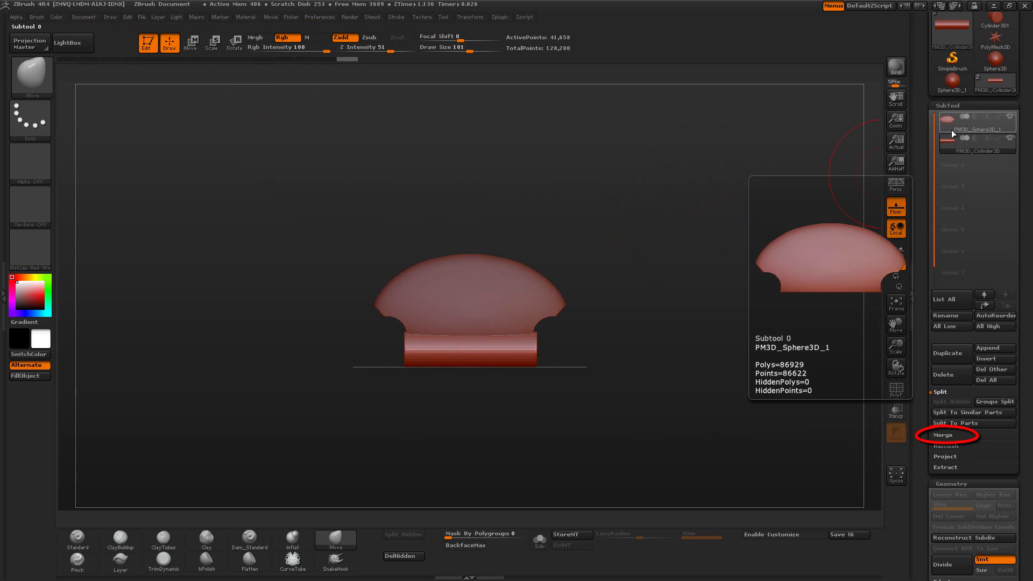
# MergeDown the handle into the blade sphere, giving one 128,280-point subtool.
pyautogui.click(951, 131)
pyautogui.moveTo(1028, 256); pyautogui.dragTo(1031, 197)
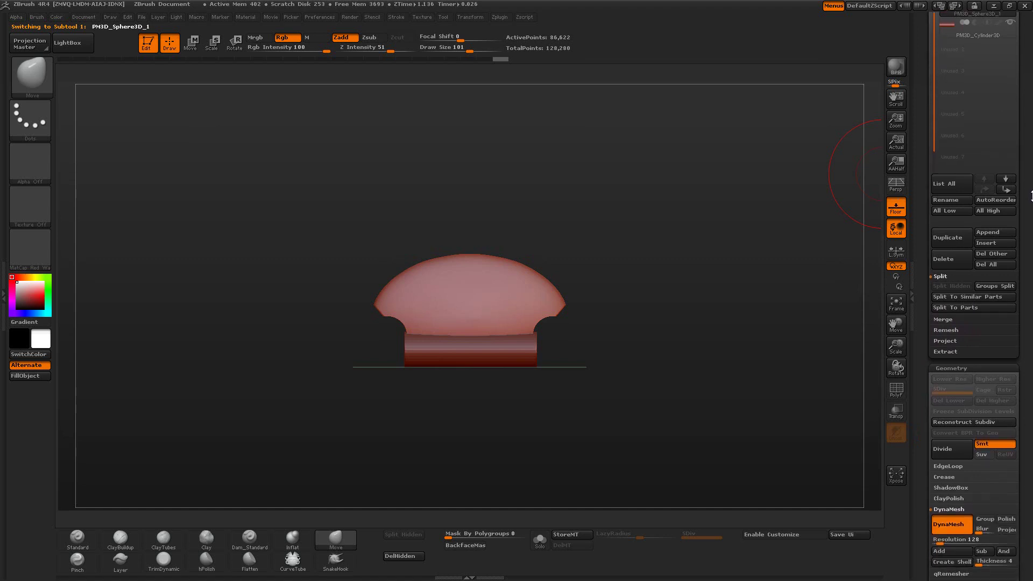
pyautogui.click(948, 319)
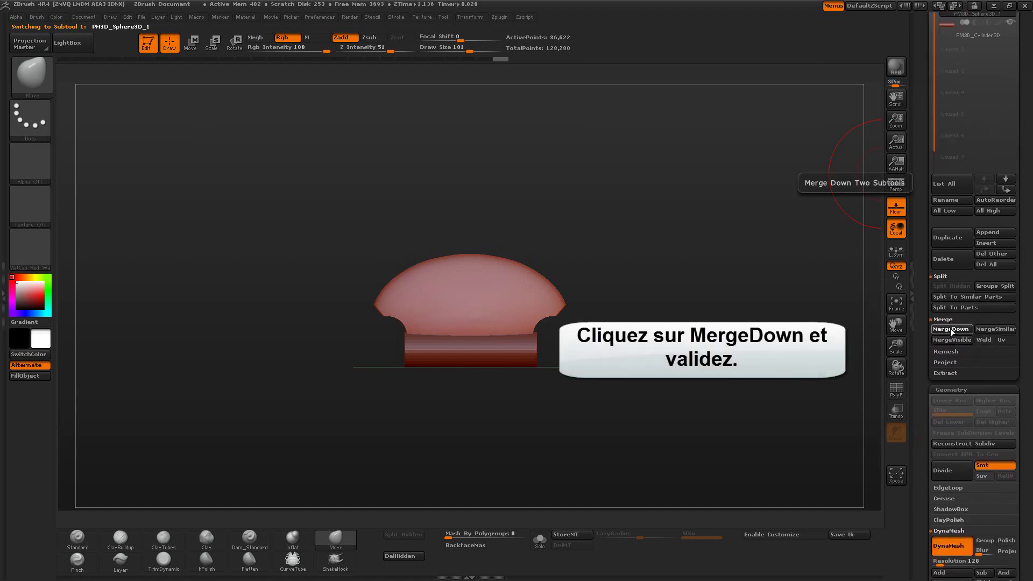
pyautogui.click(950, 328)
pyautogui.press('Return')
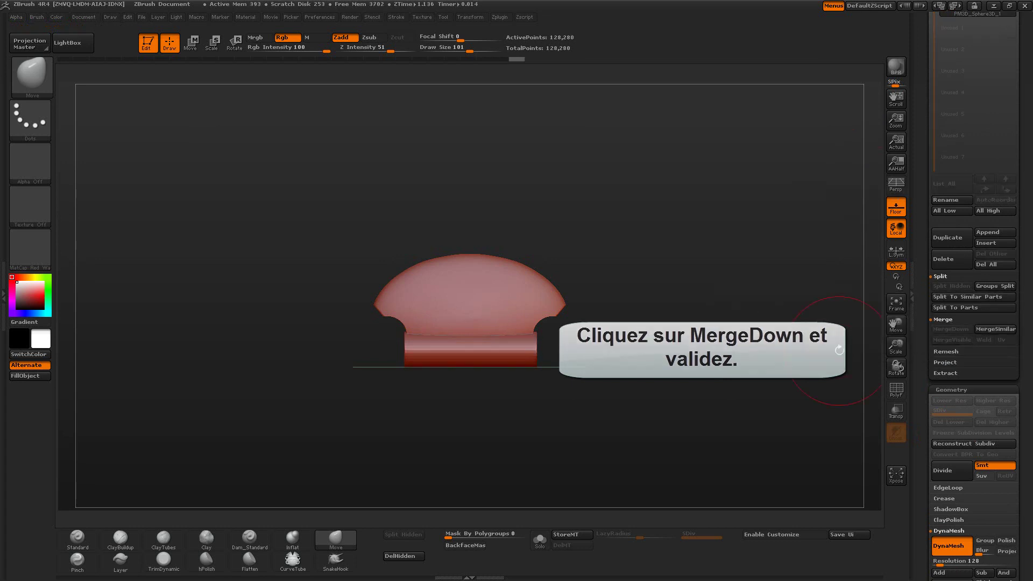
pyautogui.moveTo(1018, 193); pyautogui.dragTo(1018, 297)
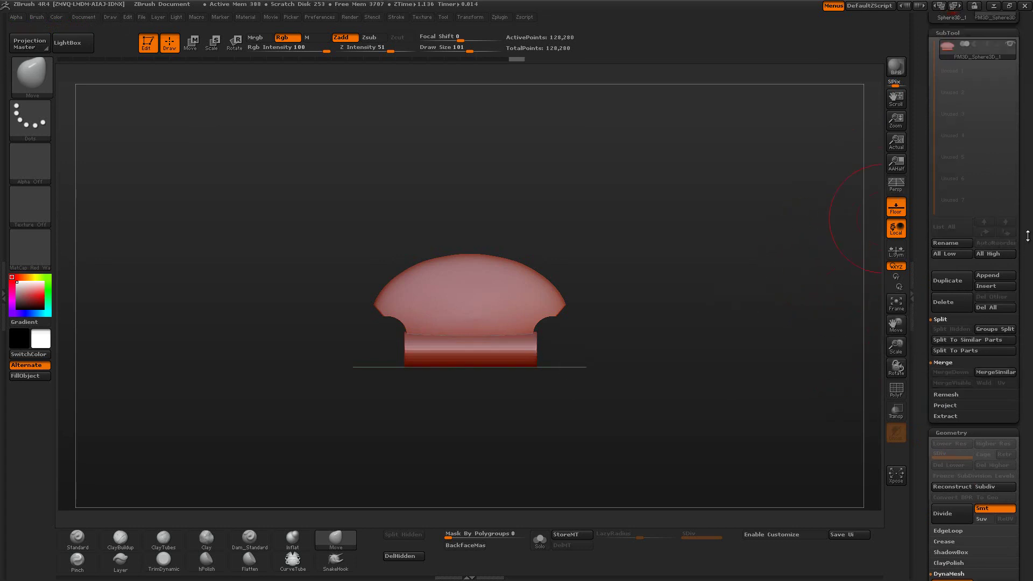
pyautogui.press('ctrl')
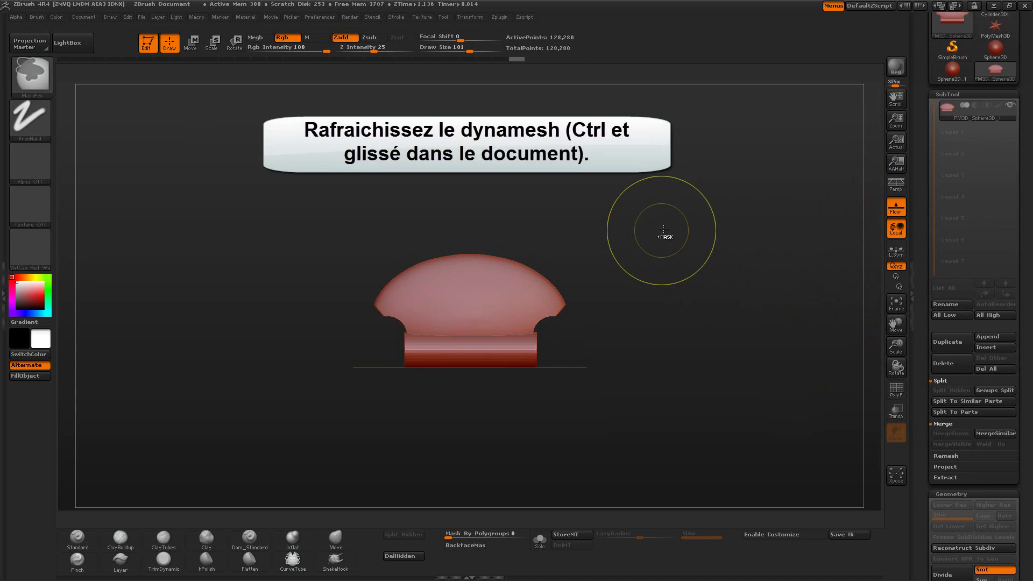
# Refresh DynaMesh on the merged mesh to 103,650 points and pick the TrimDynamic brush.
pyautogui.moveTo(673, 225)
pyautogui.keyDown('ctrl'); pyautogui.mouseDown()
pyautogui.moveTo(736, 309)
pyautogui.moveTo(756, 296)
pyautogui.moveTo(684, 289)
pyautogui.moveTo(739, 283)
pyautogui.mouseUp(); pyautogui.keyUp('ctrl')
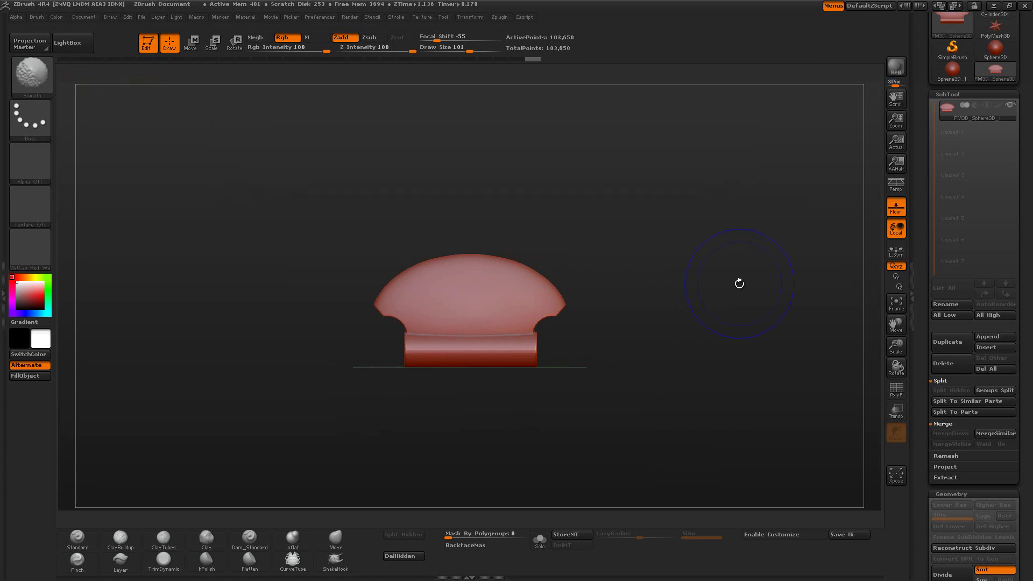
pyautogui.press('b')
pyautogui.press('m')
pyautogui.press('v')
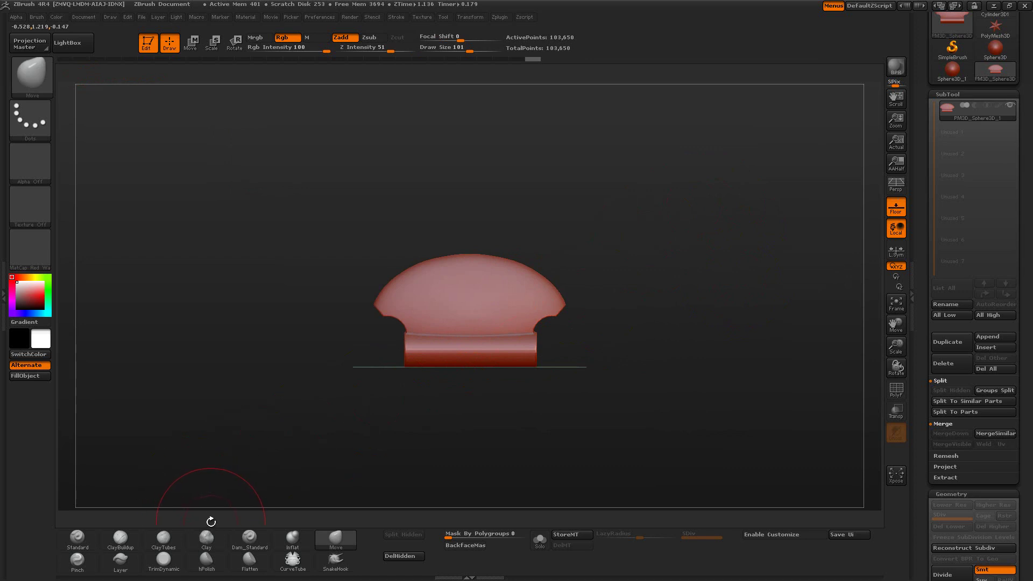
pyautogui.click(164, 559)
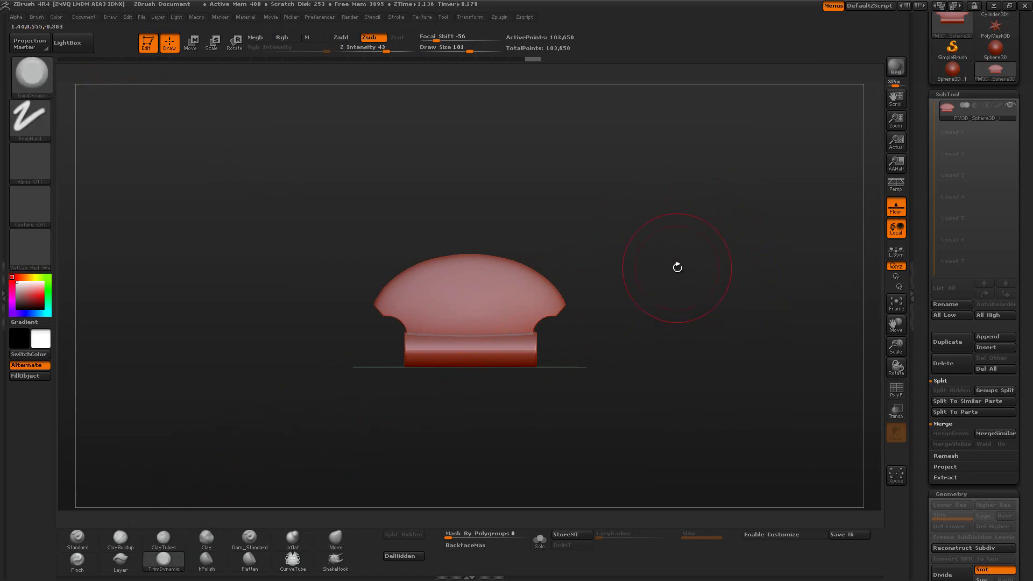
# Turn on symmetry on the X and Z axes.
pyautogui.press('x')
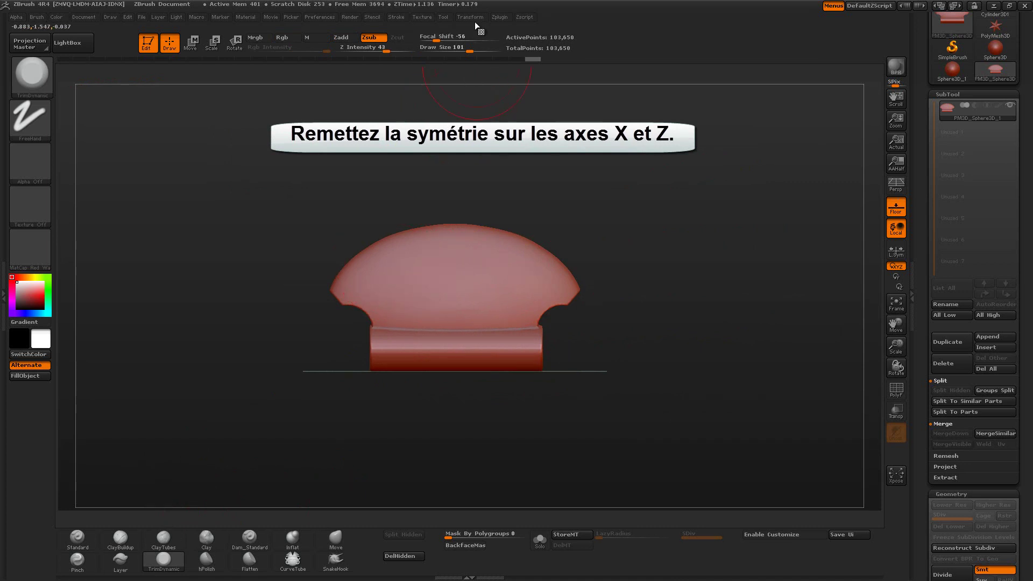
pyautogui.click(474, 17)
pyautogui.click(525, 271)
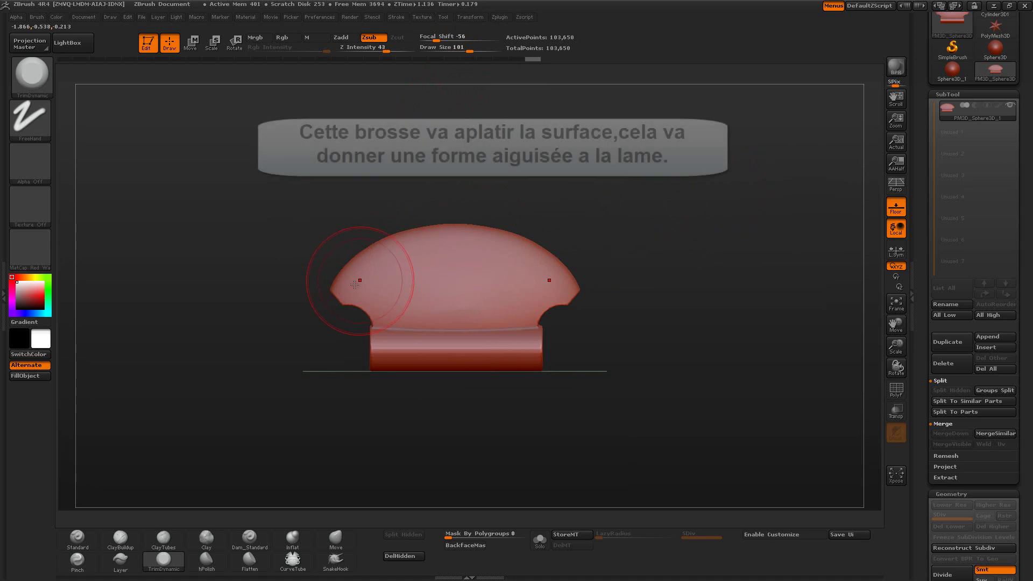
# Flatten the blade's rims and faces with TrimDynamic at Z Intensity 14.
pyautogui.moveTo(427, 239)
pyautogui.mouseDown()
pyautogui.moveTo(473, 232)
pyautogui.moveTo(358, 263)
pyautogui.mouseUp()
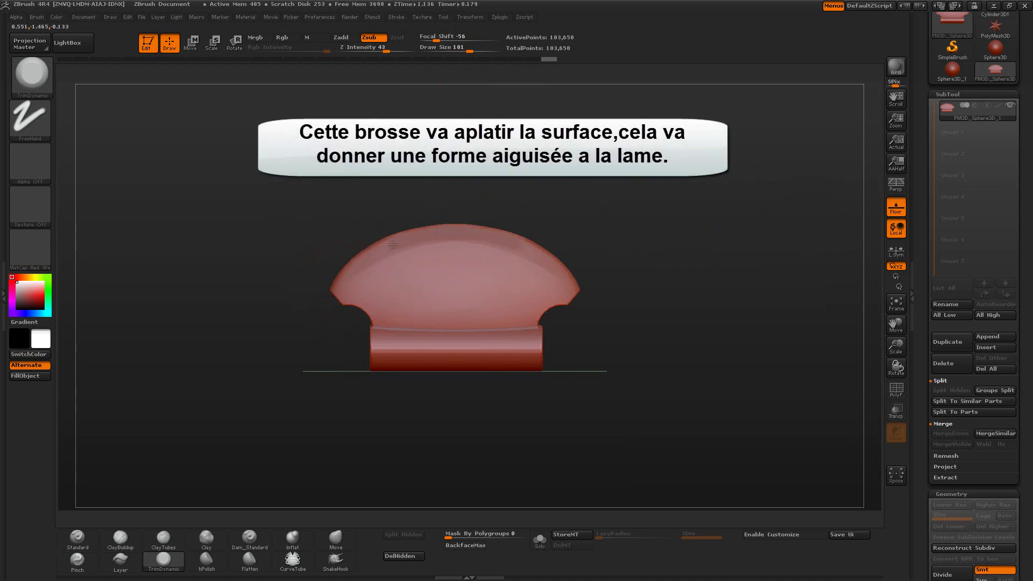
pyautogui.press('space')
pyautogui.moveTo(401, 300)
pyautogui.mouseDown()
pyautogui.moveTo(376, 302)
pyautogui.moveTo(349, 275)
pyautogui.mouseUp()
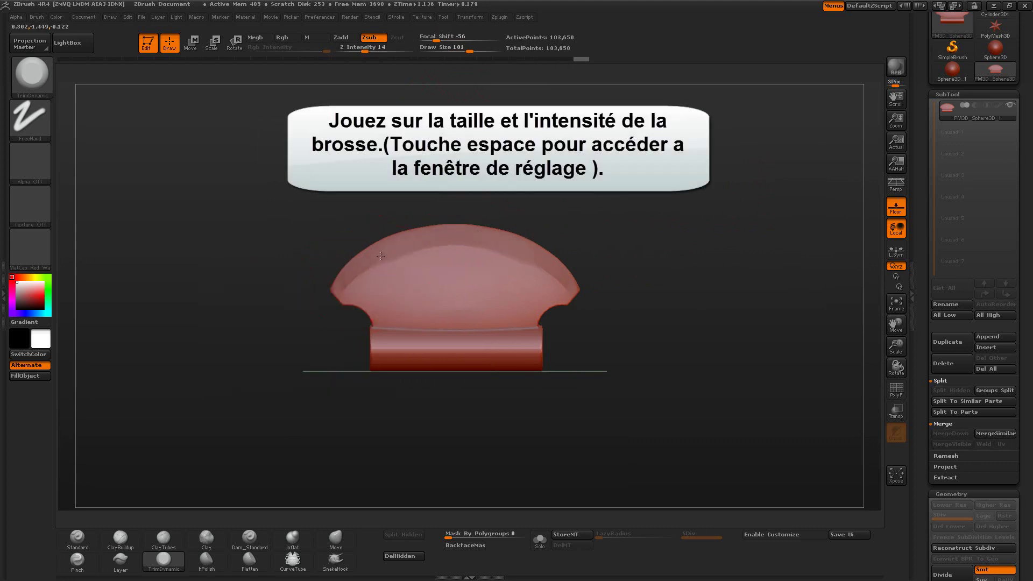
pyautogui.moveTo(345, 278); pyautogui.dragTo(350, 272)
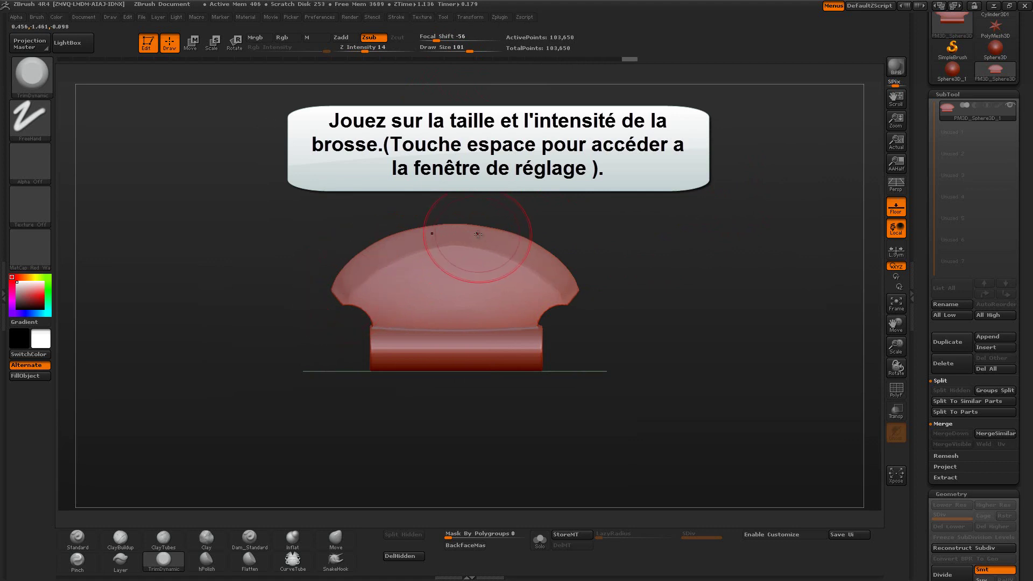
pyautogui.moveTo(473, 261)
pyautogui.mouseDown()
pyautogui.moveTo(480, 234)
pyautogui.moveTo(427, 238)
pyautogui.mouseUp()
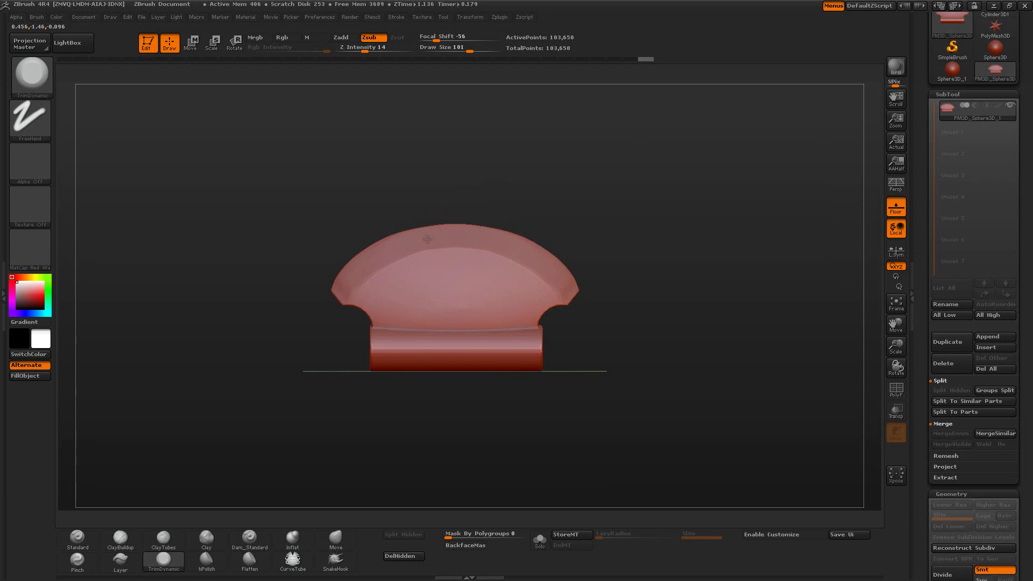
pyautogui.moveTo(530, 166)
pyautogui.mouseDown()
pyautogui.moveTo(601, 181)
pyautogui.moveTo(519, 138)
pyautogui.mouseUp()
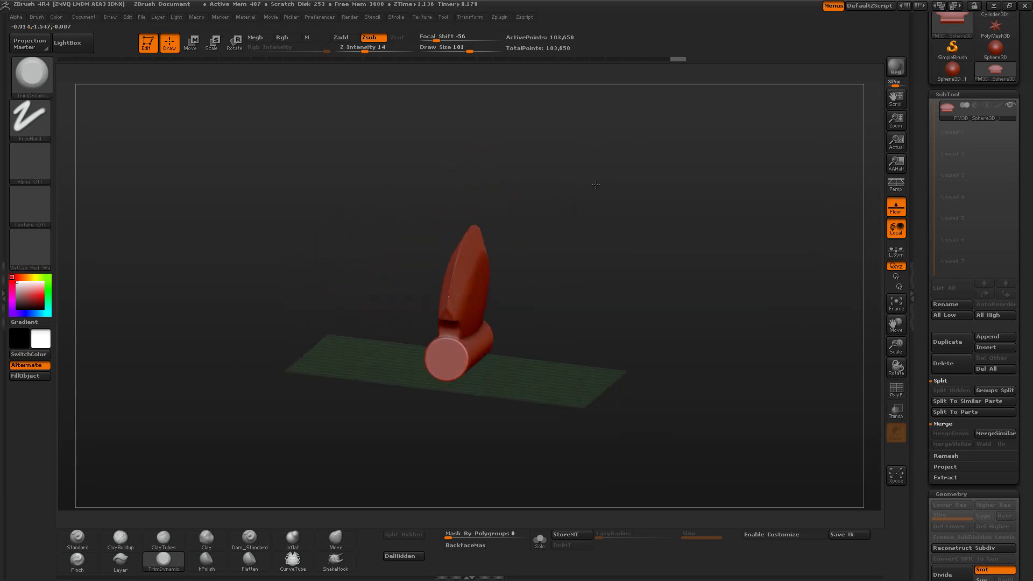
pyautogui.moveTo(414, 250); pyautogui.dragTo(404, 254)
pyautogui.moveTo(463, 235)
pyautogui.mouseDown()
pyautogui.moveTo(572, 224)
pyautogui.moveTo(520, 249)
pyautogui.moveTo(553, 266)
pyautogui.moveTo(564, 258)
pyautogui.mouseUp()
# Smooth the flattened blade faces with hPolish and return to a straight front view.
pyautogui.click(206, 559)
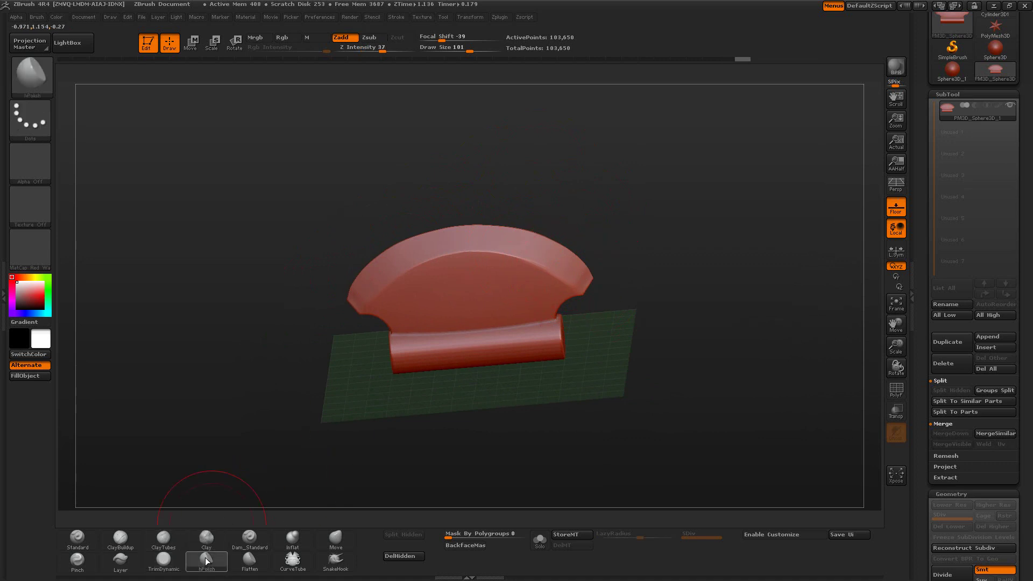
pyautogui.moveTo(556, 260)
pyautogui.mouseDown()
pyautogui.moveTo(582, 276)
pyautogui.moveTo(532, 244)
pyautogui.mouseUp()
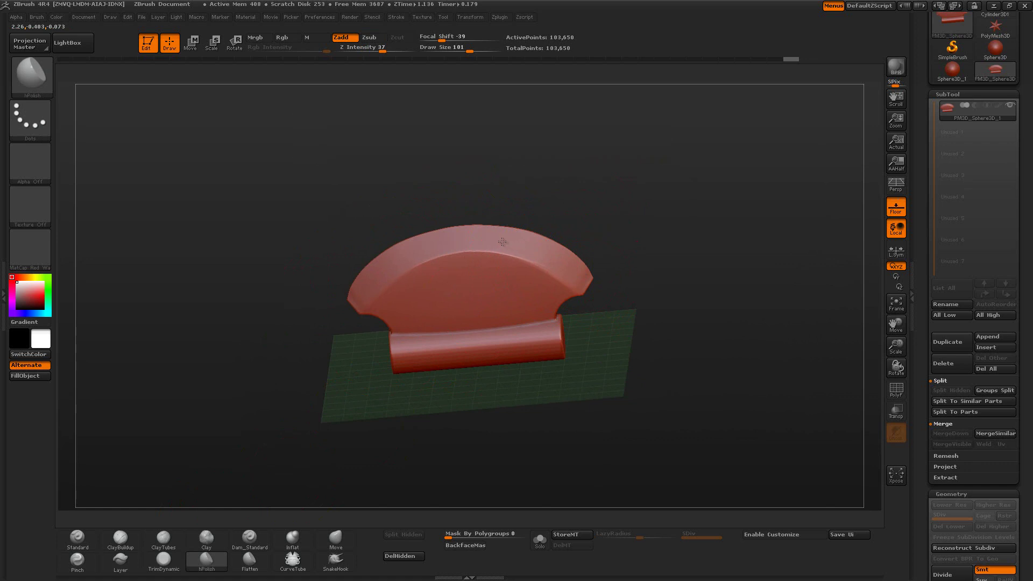
pyautogui.moveTo(462, 240); pyautogui.dragTo(455, 241)
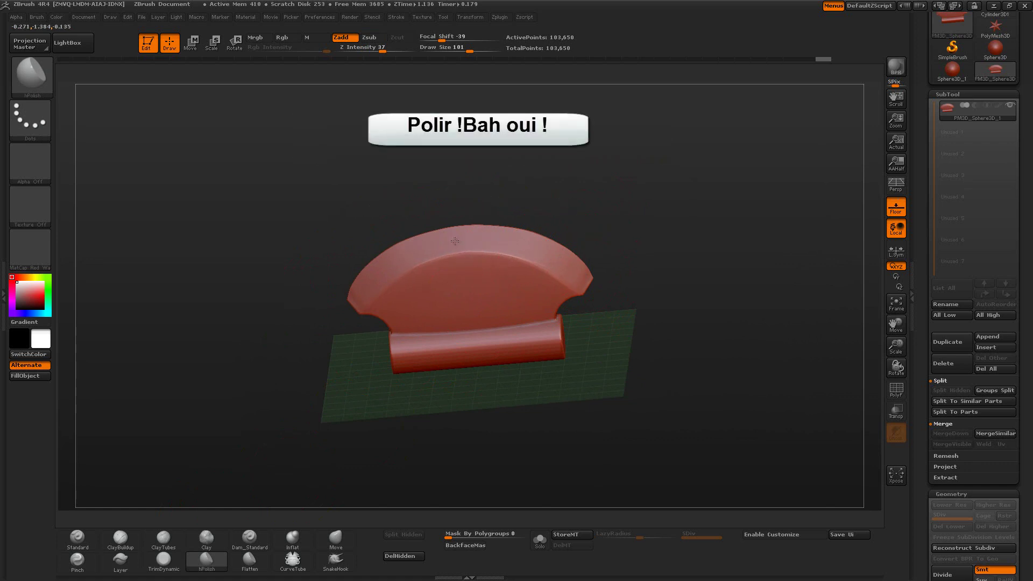
pyautogui.keyDown('shift'); pyautogui.moveTo(607, 227); pyautogui.dragTo(637, 210); pyautogui.keyUp('shift')
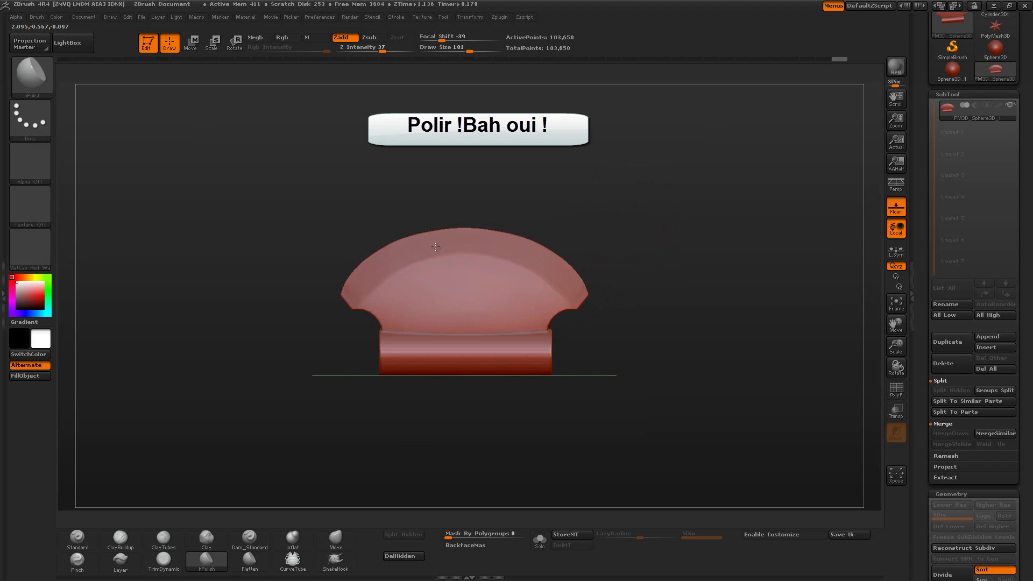
pyautogui.click(77, 559)
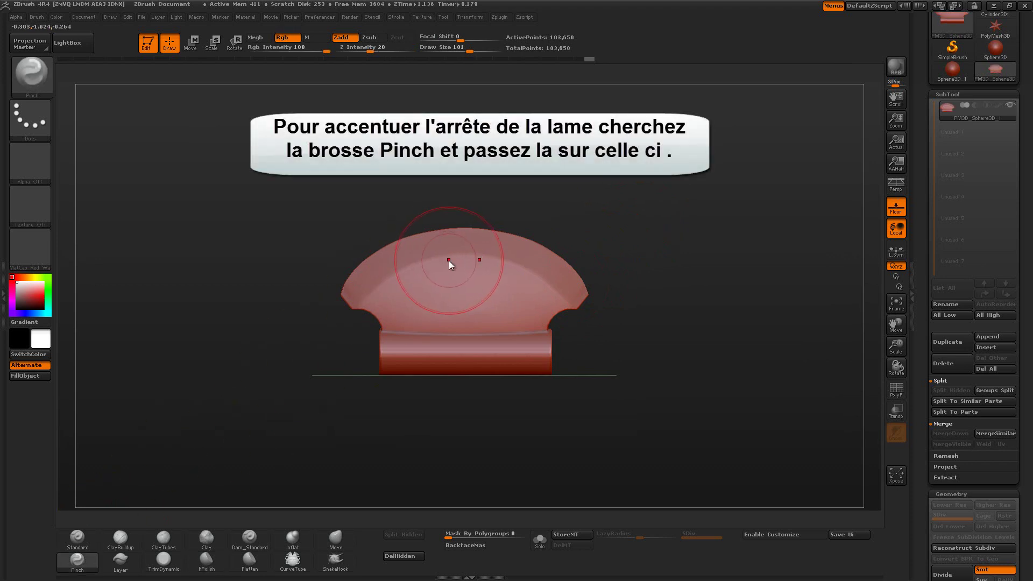
# Set the Pinch brush to Draw Size 47 and pinch along the blade's cutting edge.
pyautogui.press('space')
pyautogui.moveTo(448, 259); pyautogui.dragTo(425, 260)
pyautogui.moveTo(568, 215)
pyautogui.mouseDown()
pyautogui.moveTo(661, 203)
pyautogui.moveTo(599, 200)
pyautogui.mouseUp()
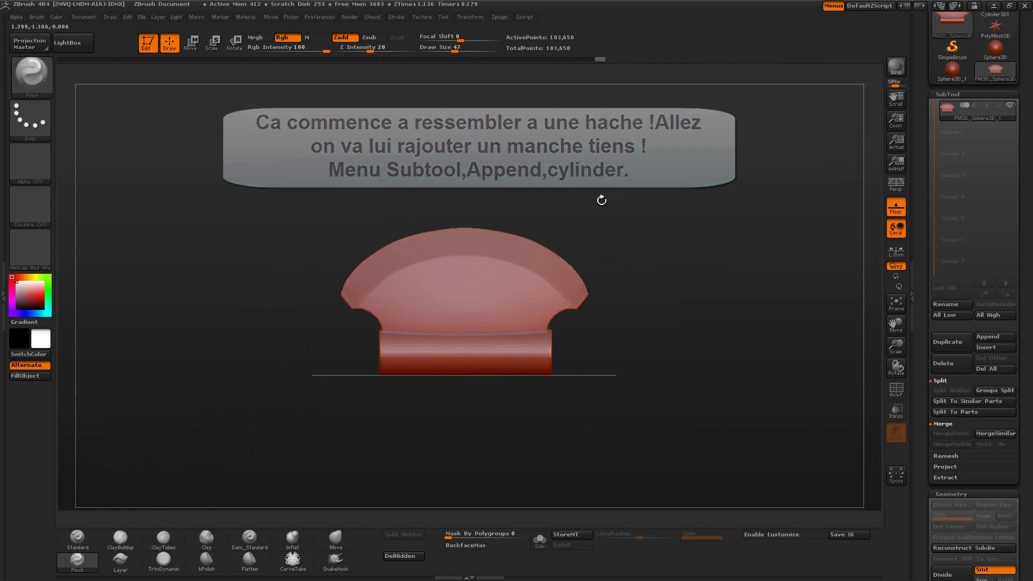
pyautogui.moveTo(659, 233)
pyautogui.mouseDown()
pyautogui.moveTo(655, 221)
pyautogui.moveTo(618, 224)
pyautogui.moveTo(660, 228)
pyautogui.mouseUp()
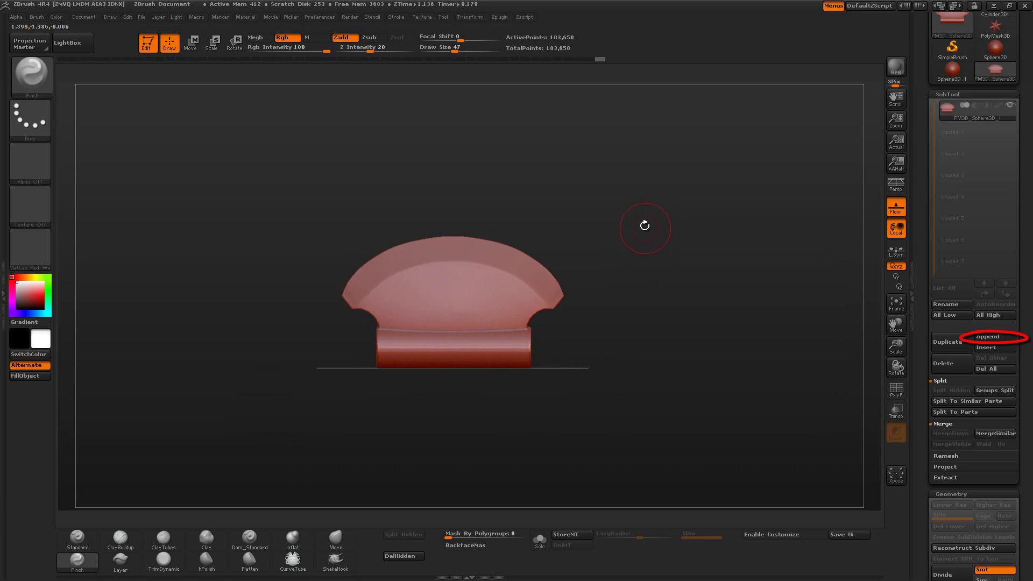
# Append a Cylinder3D as a new subtool and make it the active subtool.
pyautogui.click(986, 338)
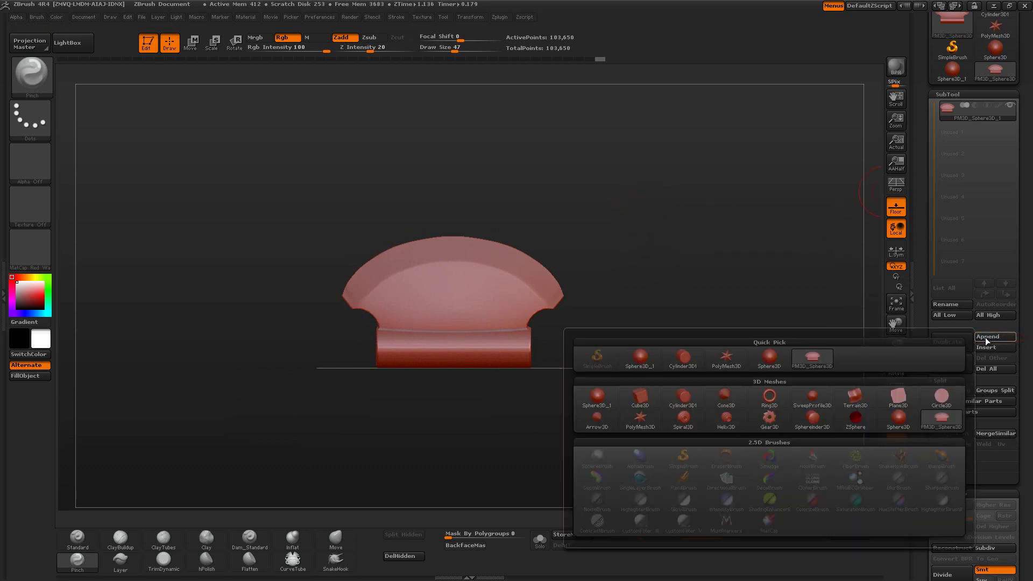
pyautogui.click(682, 397)
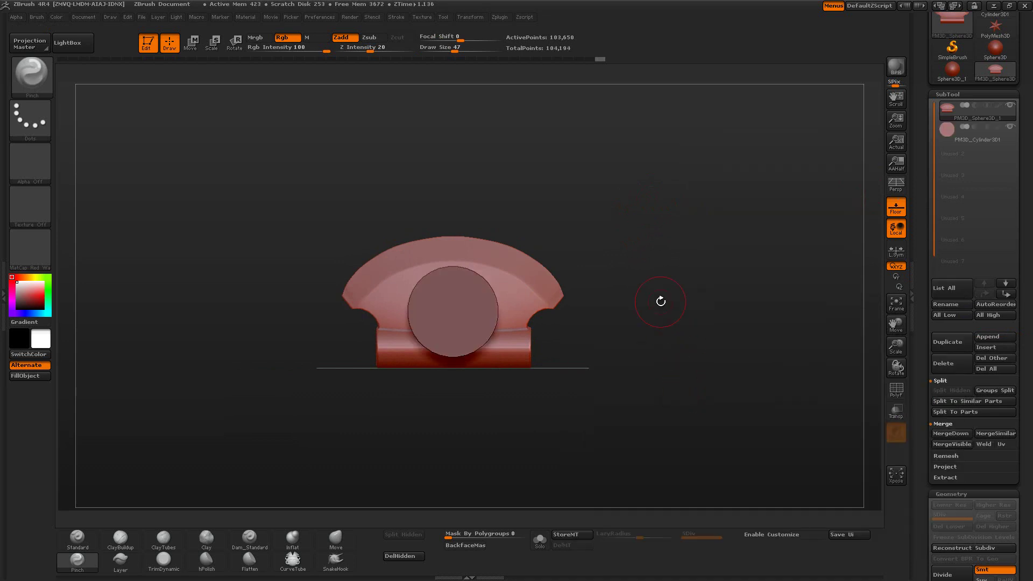
pyautogui.click(955, 140)
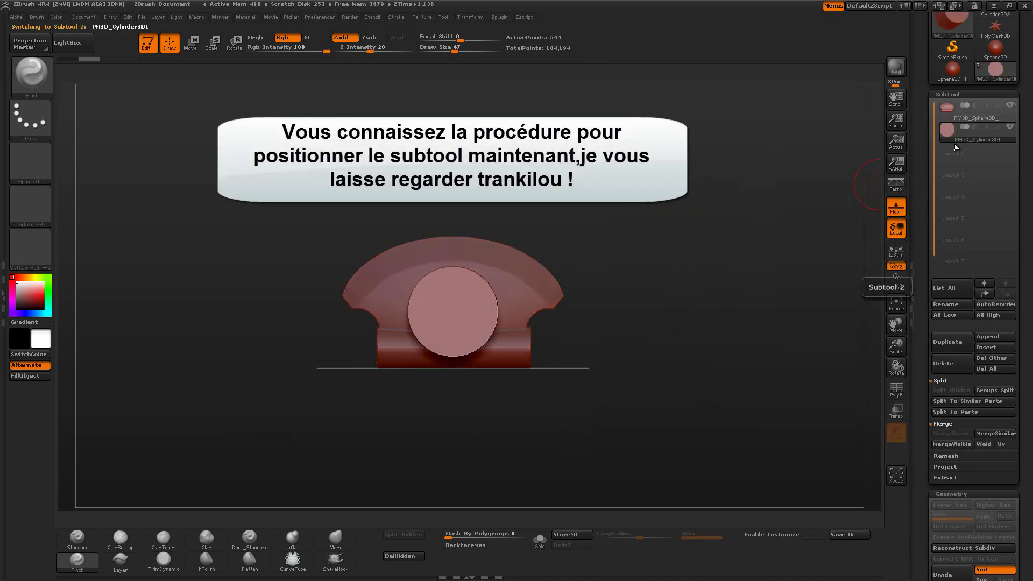
pyautogui.moveTo(1030, 272); pyautogui.dragTo(1031, 181)
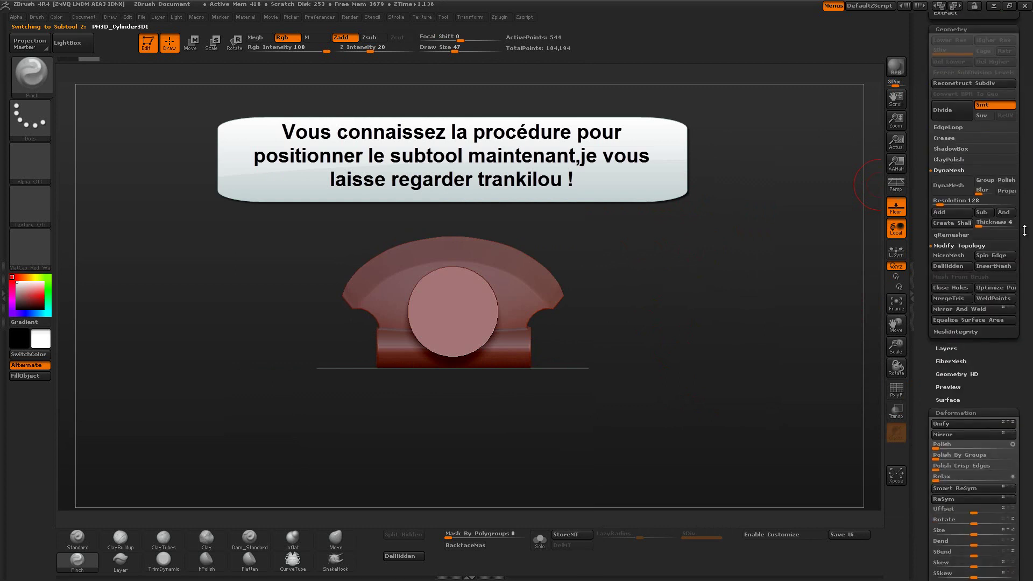
pyautogui.scroll(-8, 1001, 236)
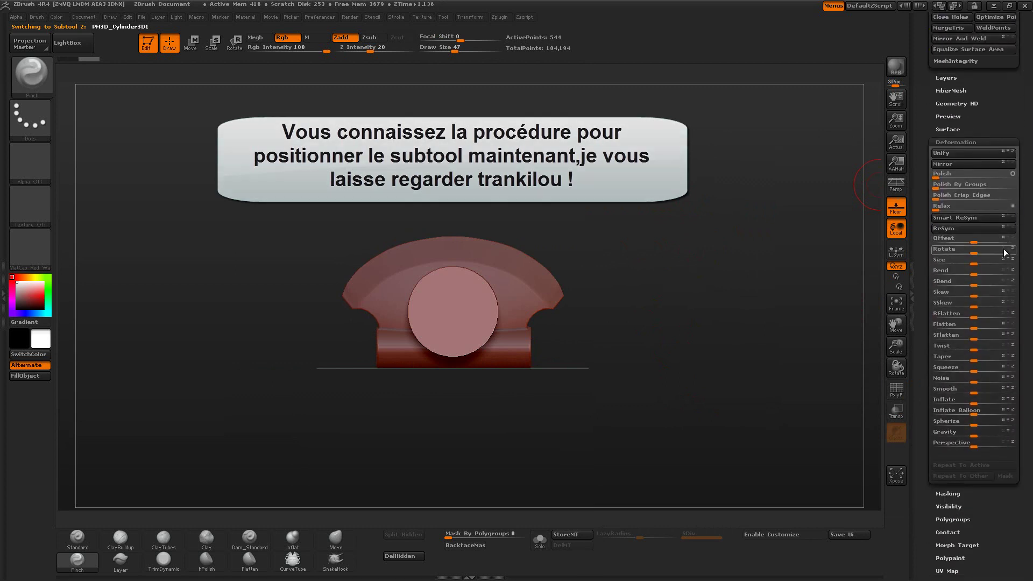
# Rotate the cylinder 90° on the Y axis and shrink it to Size -95.
pyautogui.click(974, 252)
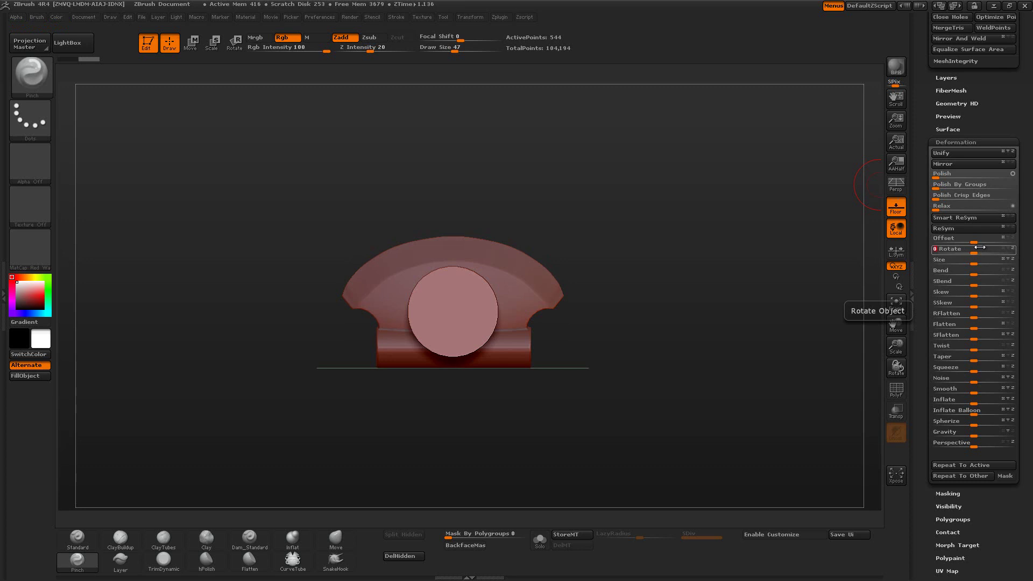
pyautogui.click(1003, 249)
pyautogui.click(1012, 249)
pyautogui.press('Return')
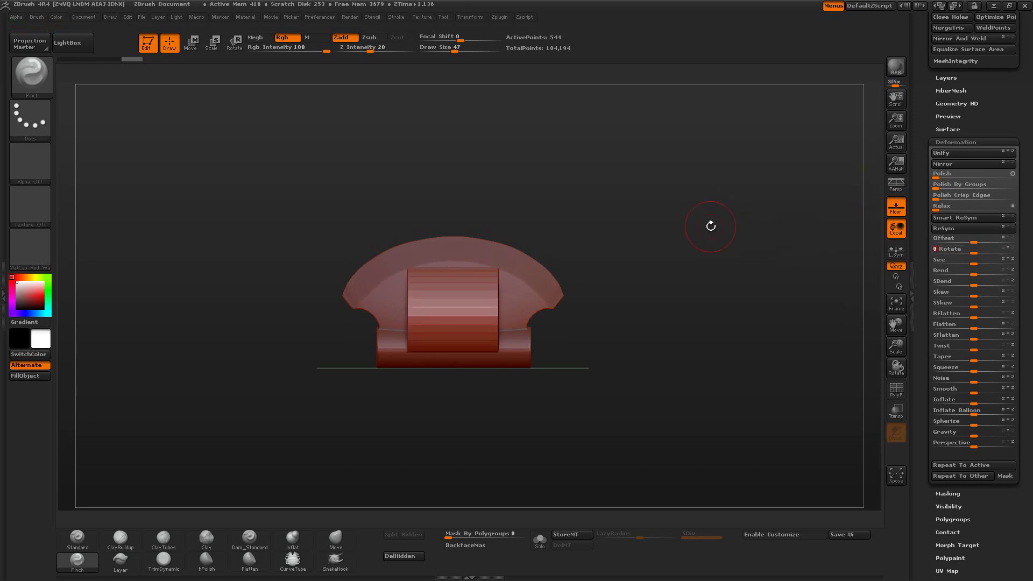
pyautogui.moveTo(709, 227)
pyautogui.mouseDown()
pyautogui.moveTo(683, 242)
pyautogui.moveTo(691, 233)
pyautogui.mouseUp()
pyautogui.moveTo(974, 263); pyautogui.dragTo(936, 264)
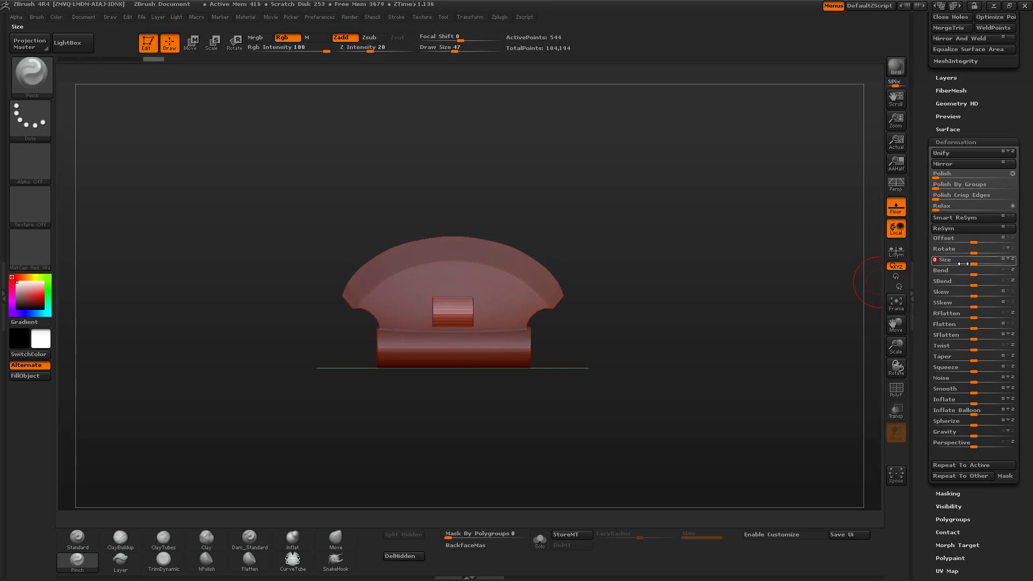
pyautogui.click(190, 42)
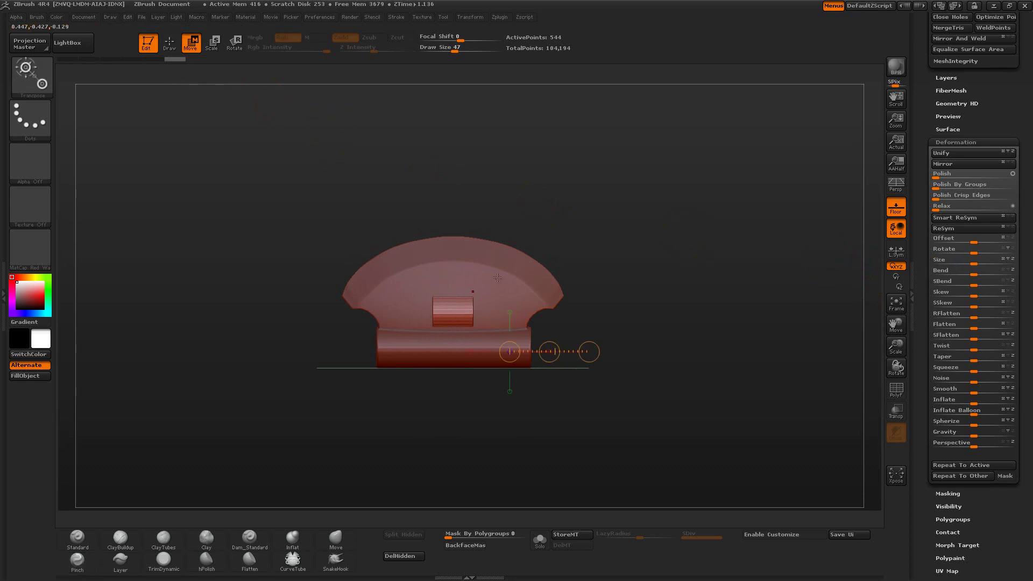
# Stretch the small block into a long bar, then shorten it and lower it slightly.
pyautogui.moveTo(461, 310); pyautogui.dragTo(632, 308)
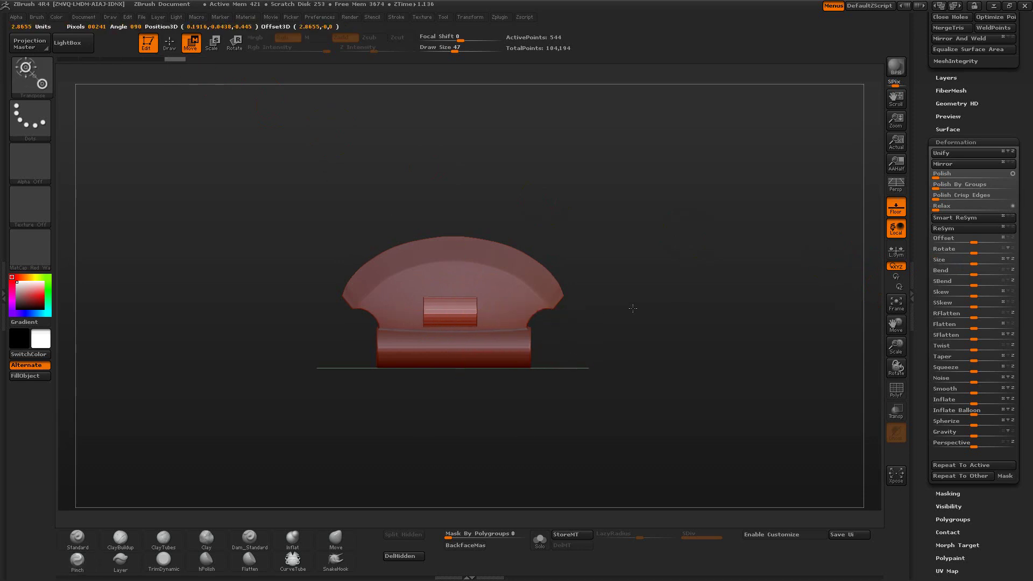
pyautogui.moveTo(632, 307); pyautogui.dragTo(658, 303)
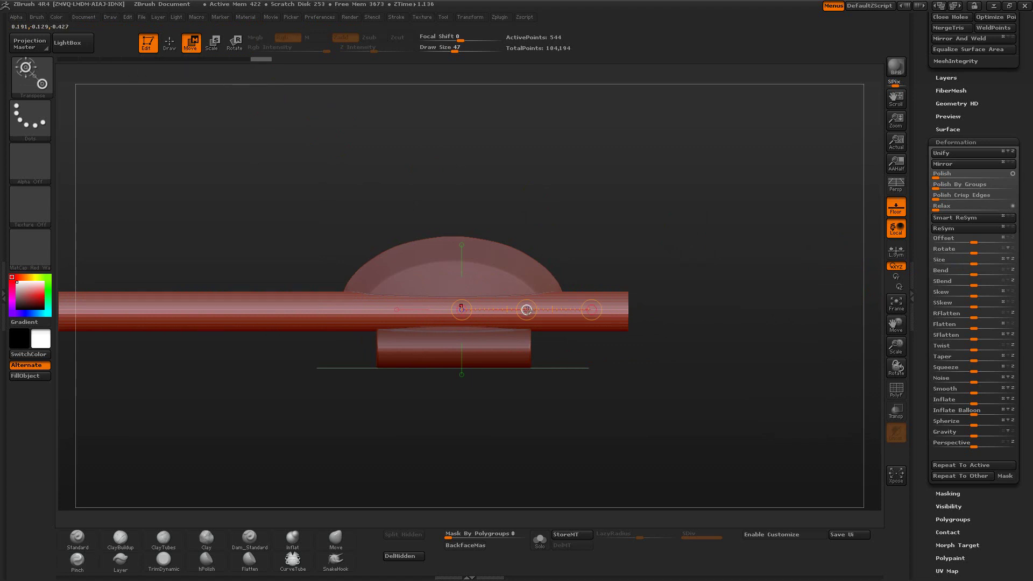
pyautogui.moveTo(435, 311); pyautogui.dragTo(435, 396)
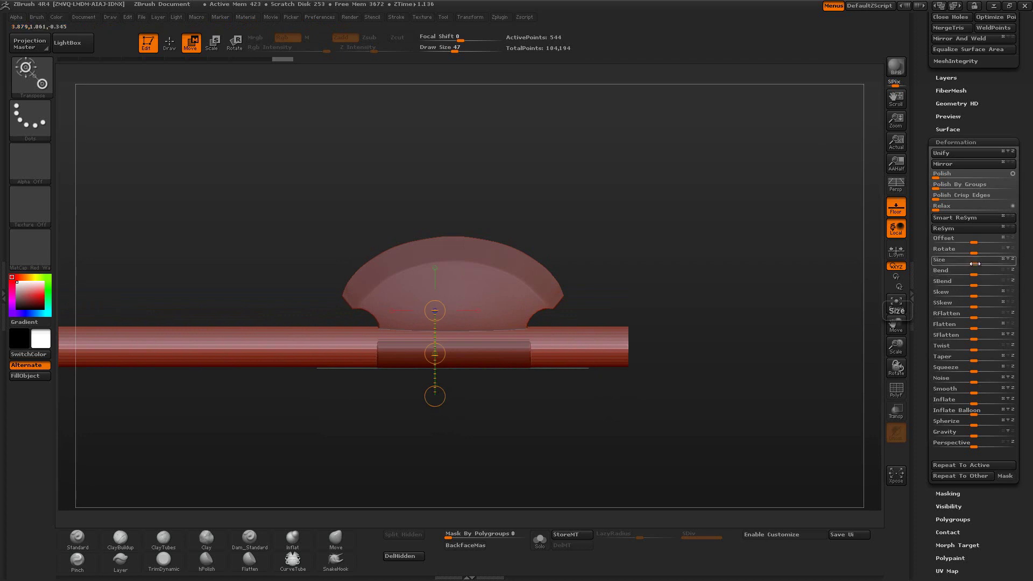
pyautogui.moveTo(975, 263); pyautogui.dragTo(954, 263)
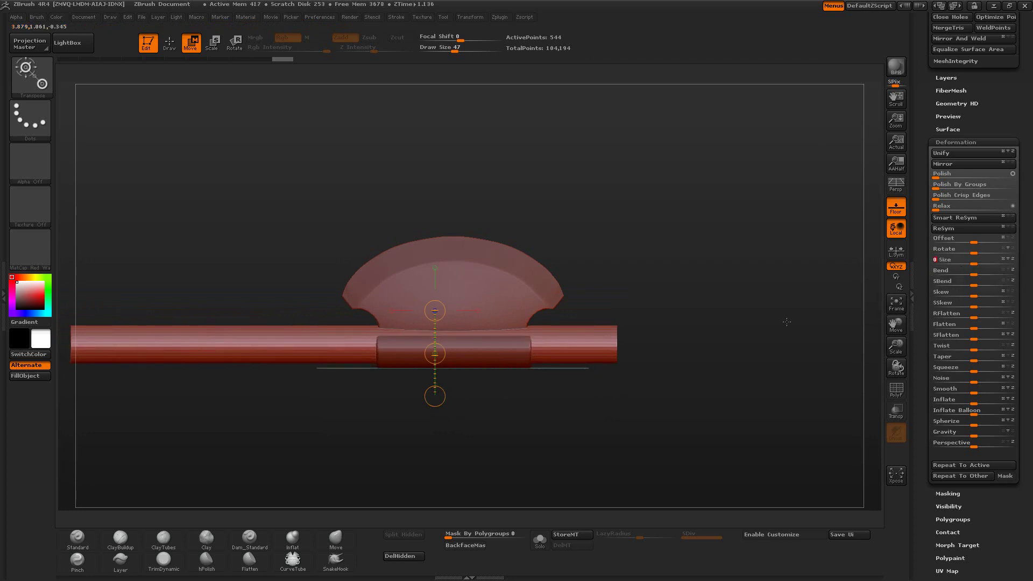
pyautogui.moveTo(435, 353); pyautogui.dragTo(435, 353)
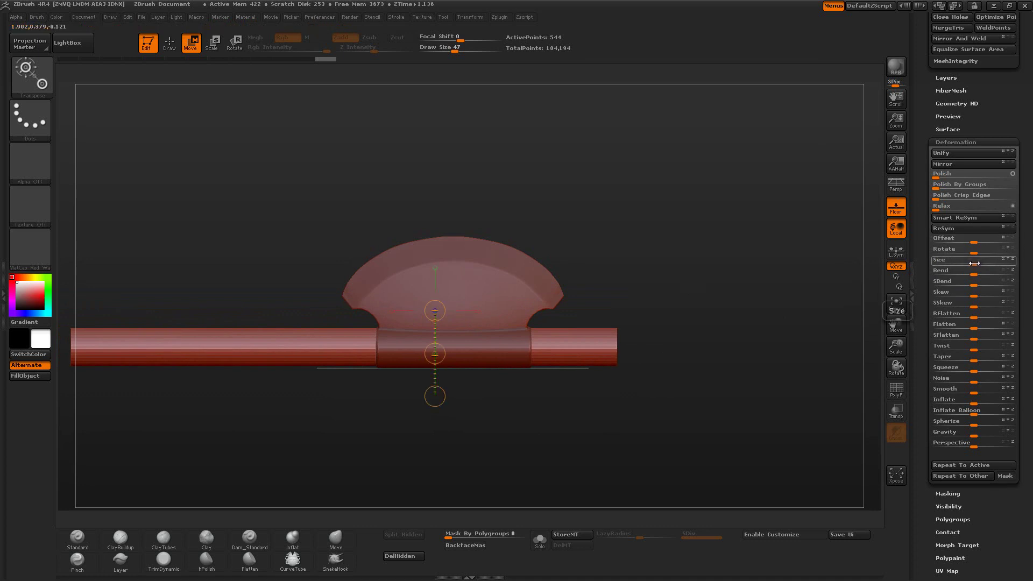
# Shorten the handle further and slide it to extend right of the blade.
pyautogui.moveTo(974, 263); pyautogui.dragTo(963, 263)
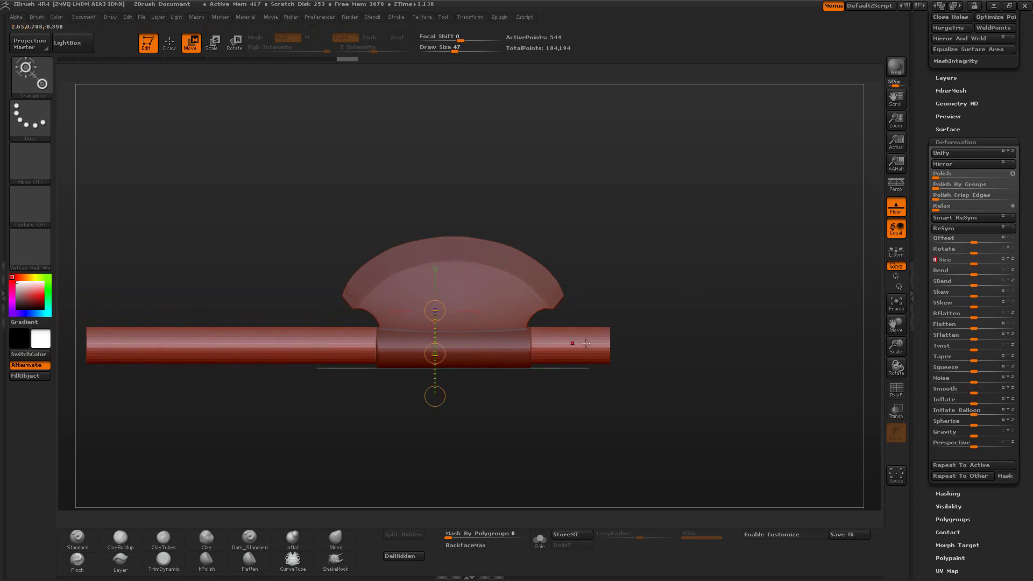
pyautogui.moveTo(435, 353); pyautogui.dragTo(435, 355)
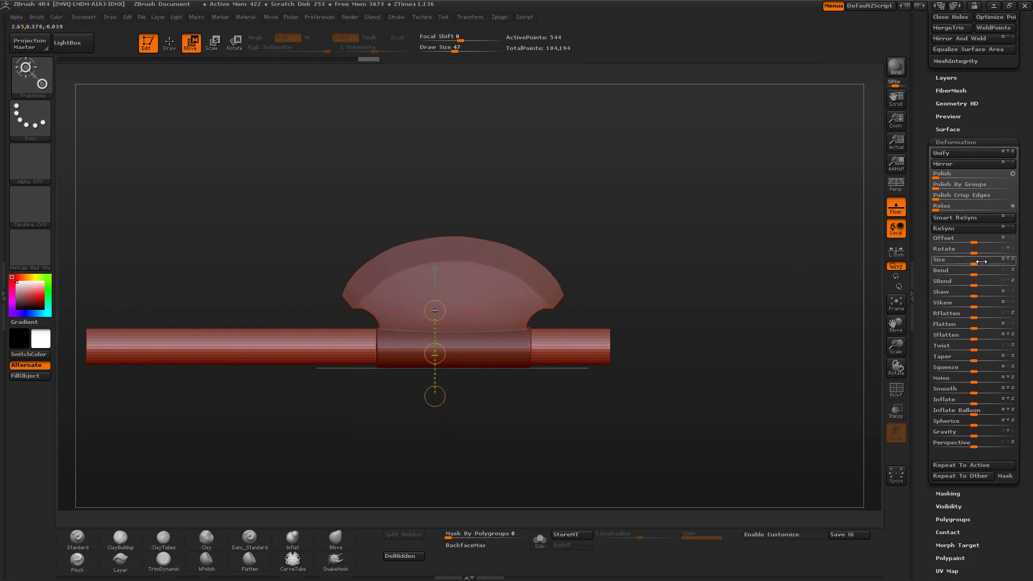
pyautogui.moveTo(981, 262); pyautogui.dragTo(965, 262)
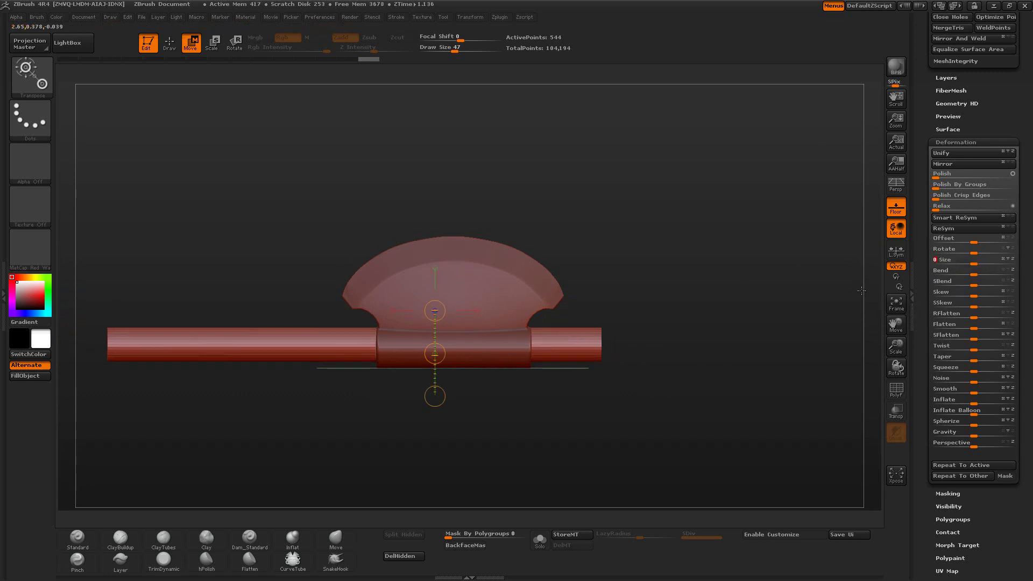
pyautogui.moveTo(434, 354); pyautogui.dragTo(435, 355)
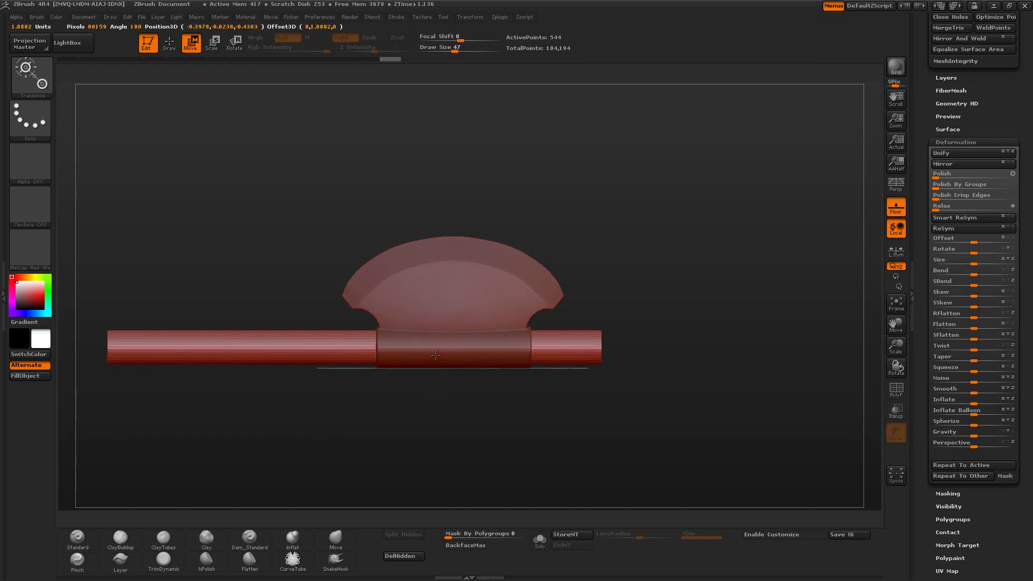
pyautogui.moveTo(566, 342); pyautogui.dragTo(878, 325)
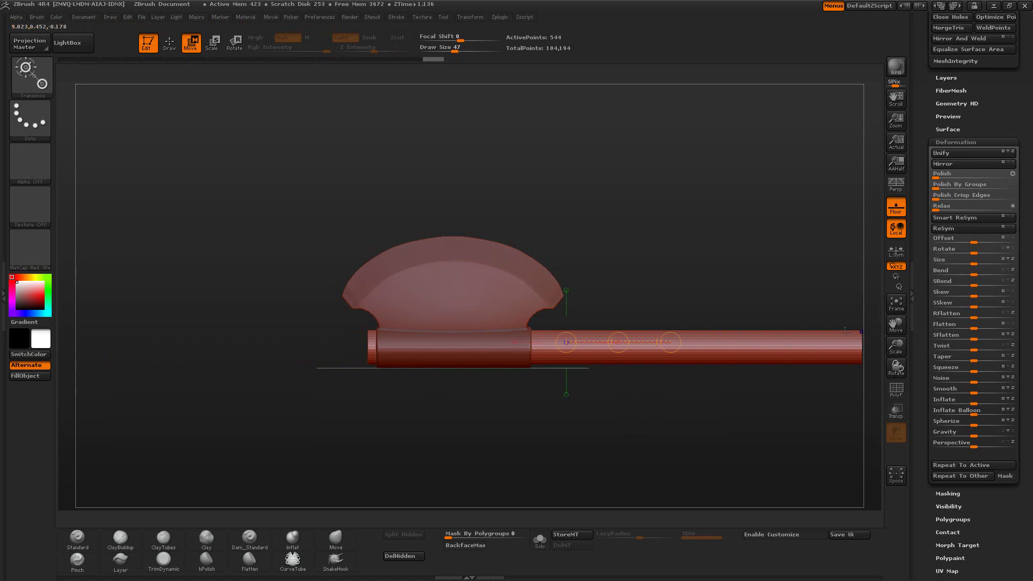
pyautogui.moveTo(635, 263)
pyautogui.keyDown('alt'); pyautogui.mouseDown()
pyautogui.moveTo(644, 242)
pyautogui.moveTo(647, 253)
pyautogui.moveTo(694, 260)
pyautogui.mouseUp(); pyautogui.keyUp('alt')
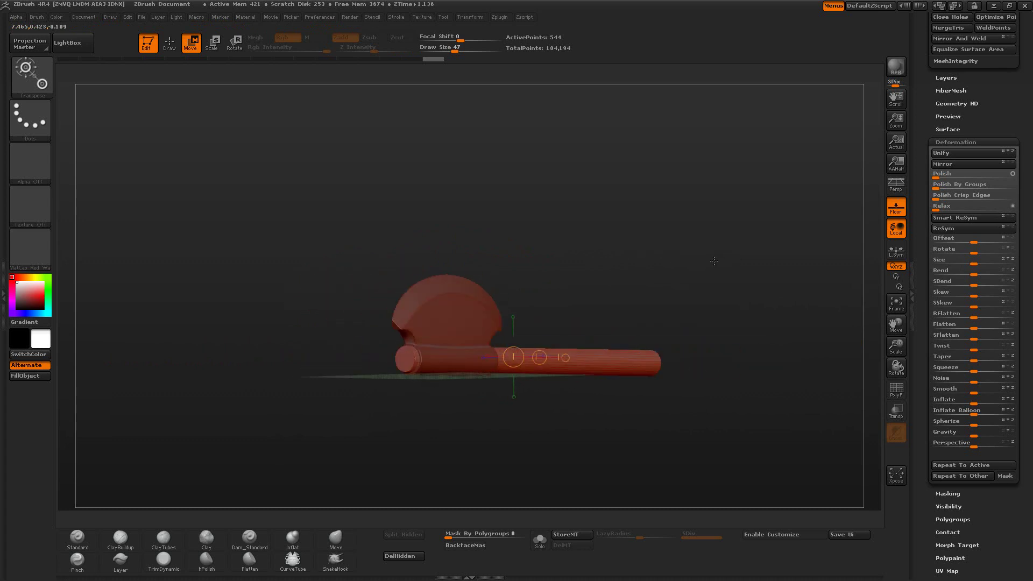
pyautogui.moveTo(553, 356); pyautogui.dragTo(551, 356)
# DynaMesh the blade and handle together, redoing the remesh at Resolution 312.
pyautogui.click(172, 46)
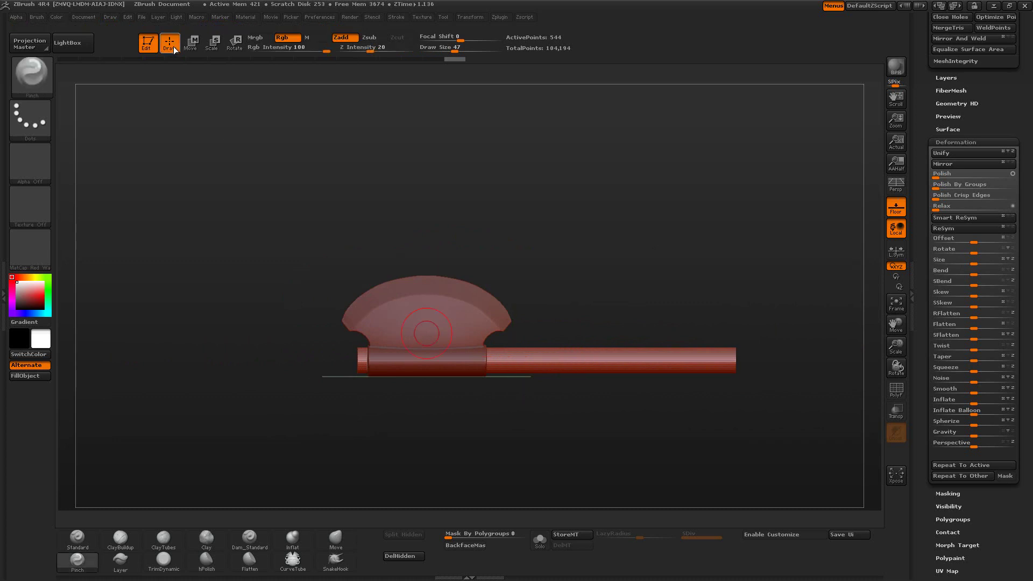
pyautogui.moveTo(1027, 178)
pyautogui.mouseDown()
pyautogui.moveTo(1027, 206)
pyautogui.moveTo(1025, 195)
pyautogui.mouseUp()
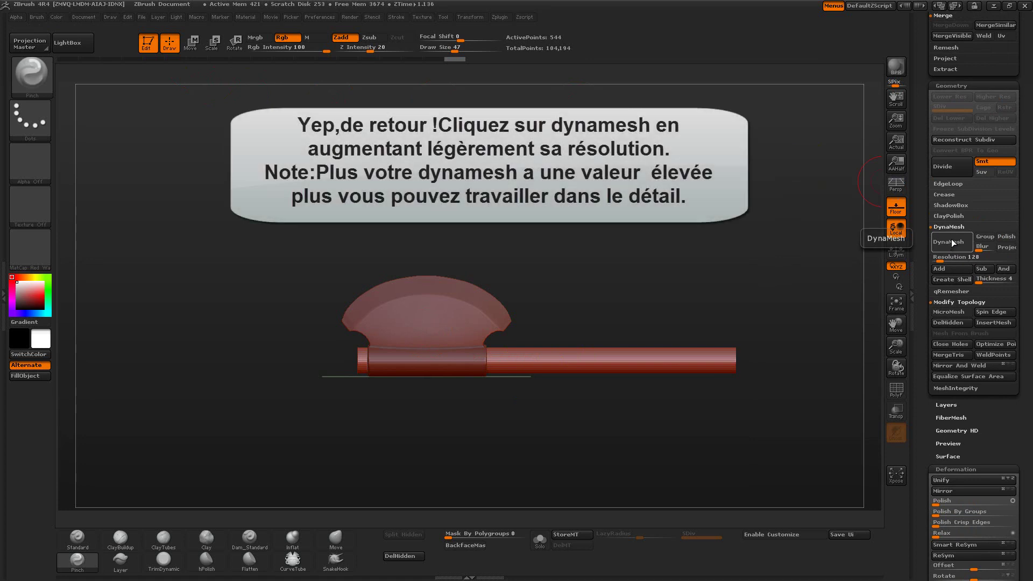
pyautogui.click(950, 240)
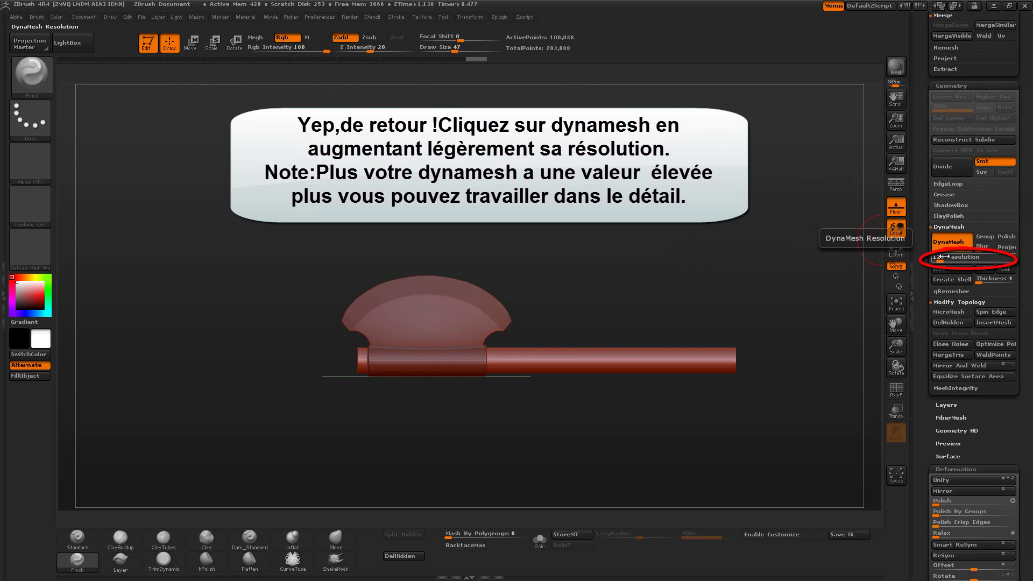
pyautogui.hotkey('ctrl', 'z')
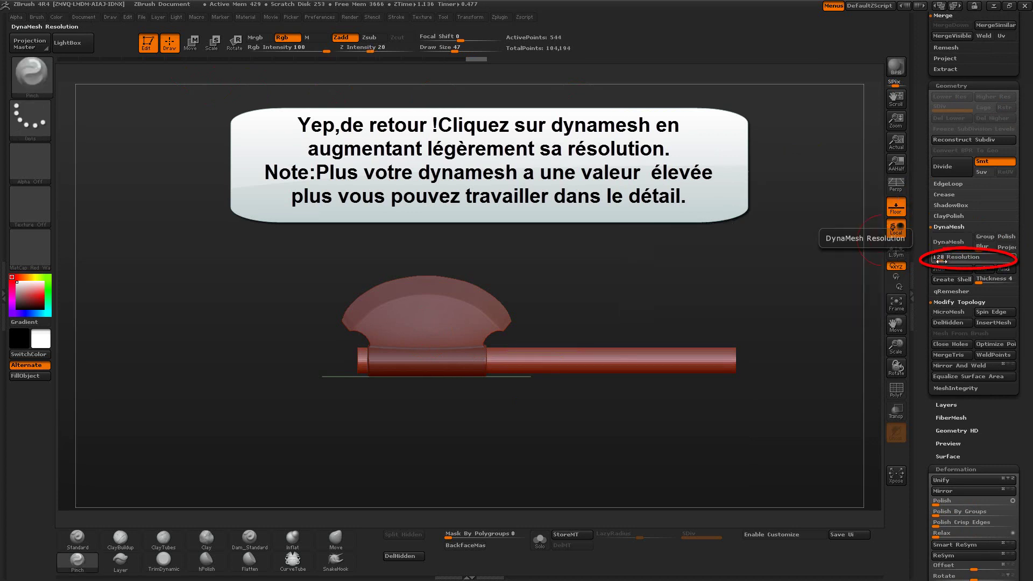
pyautogui.moveTo(939, 259); pyautogui.dragTo(945, 259)
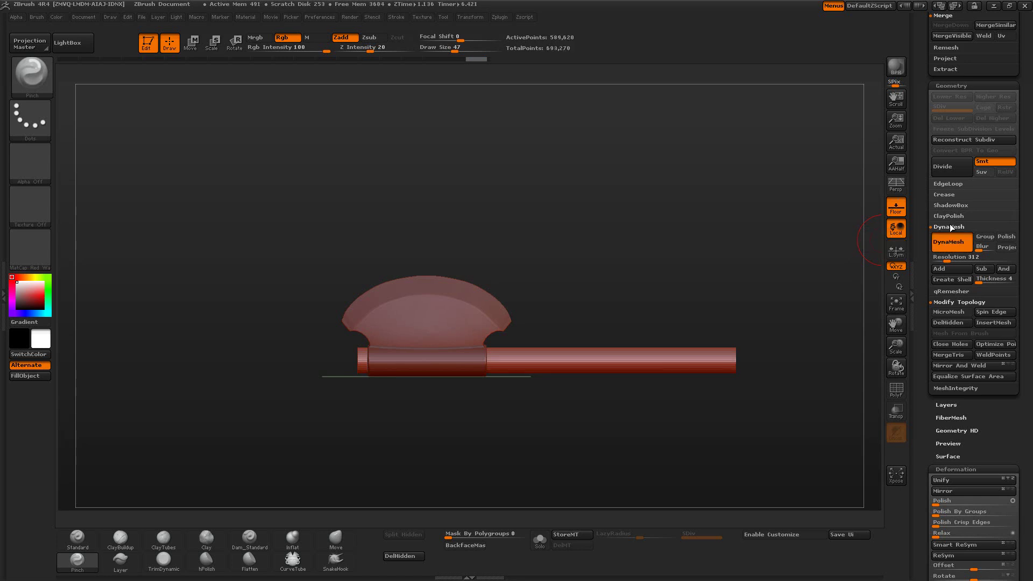
pyautogui.keyDown('shift'); pyautogui.moveTo(793, 265); pyautogui.dragTo(702, 301); pyautogui.keyUp('shift')
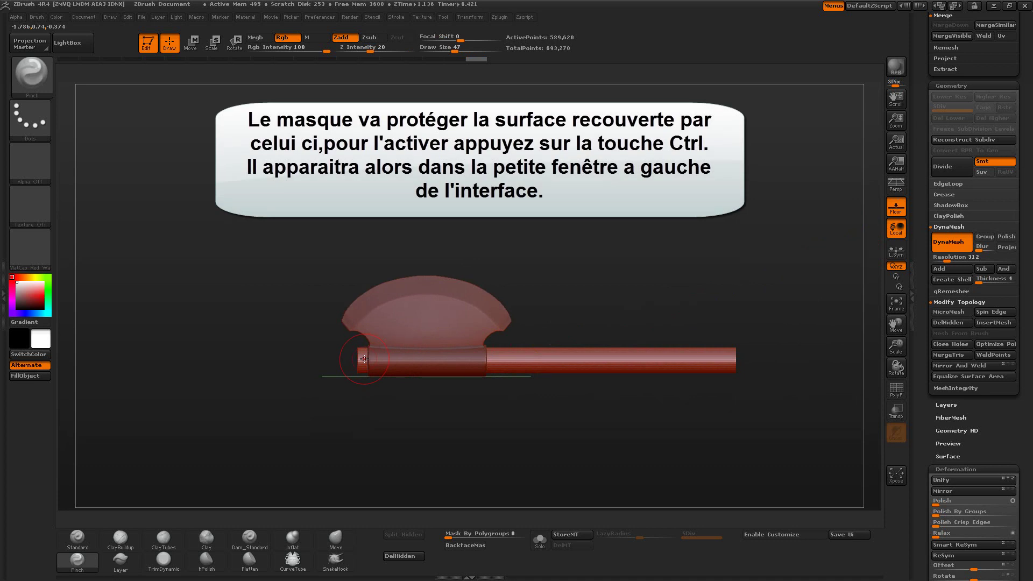
# Choose the MaskRect brush for rectangular masking.
pyautogui.press('shift')
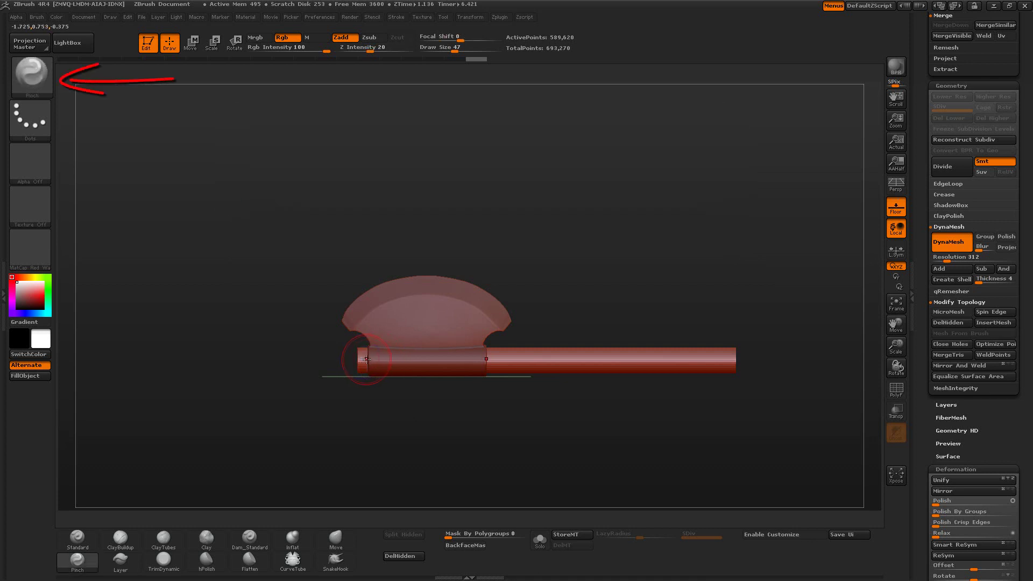
pyautogui.press('ctrl')
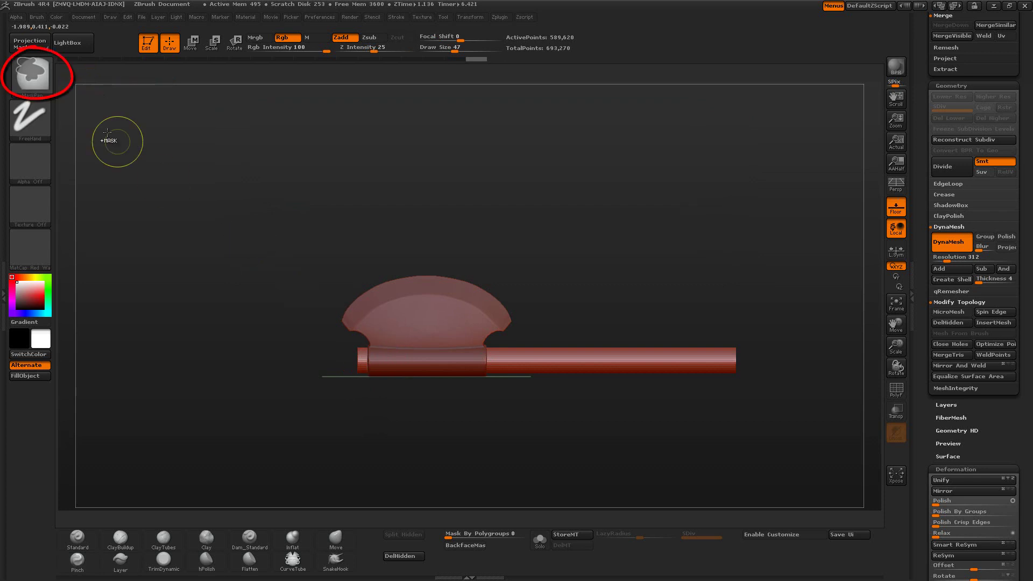
pyautogui.click(38, 76)
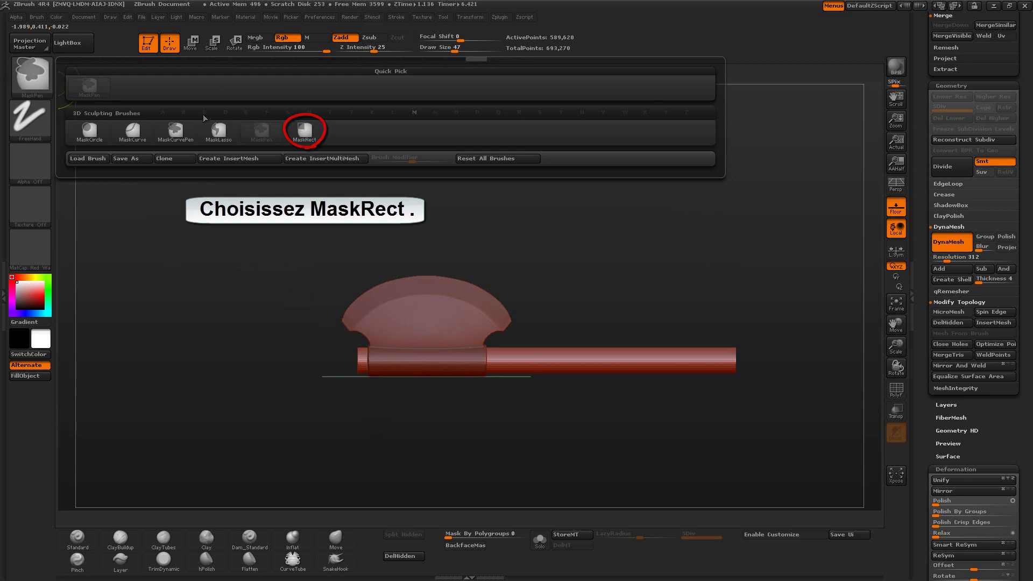
pyautogui.click(304, 130)
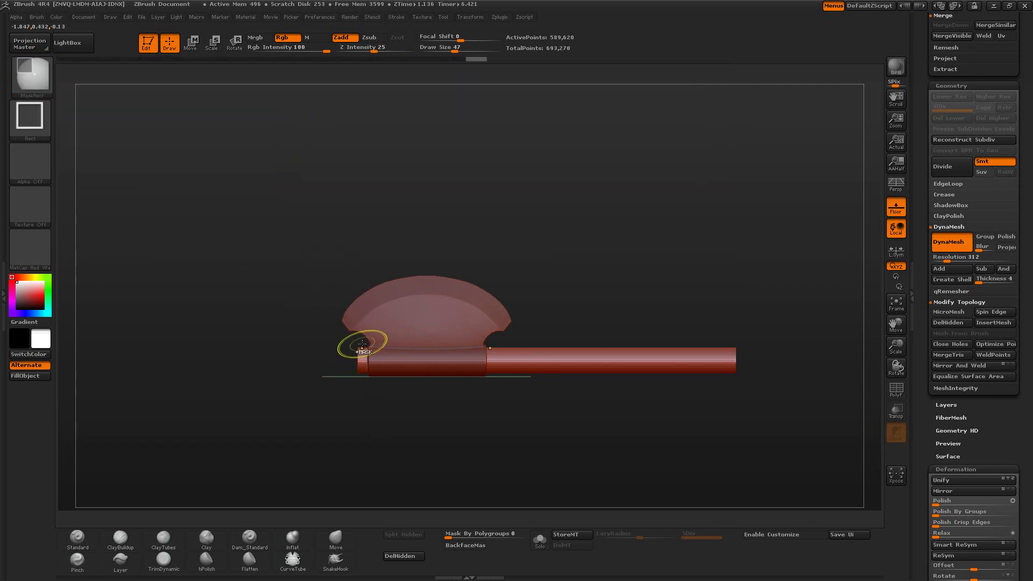
pyautogui.press('ctrl')
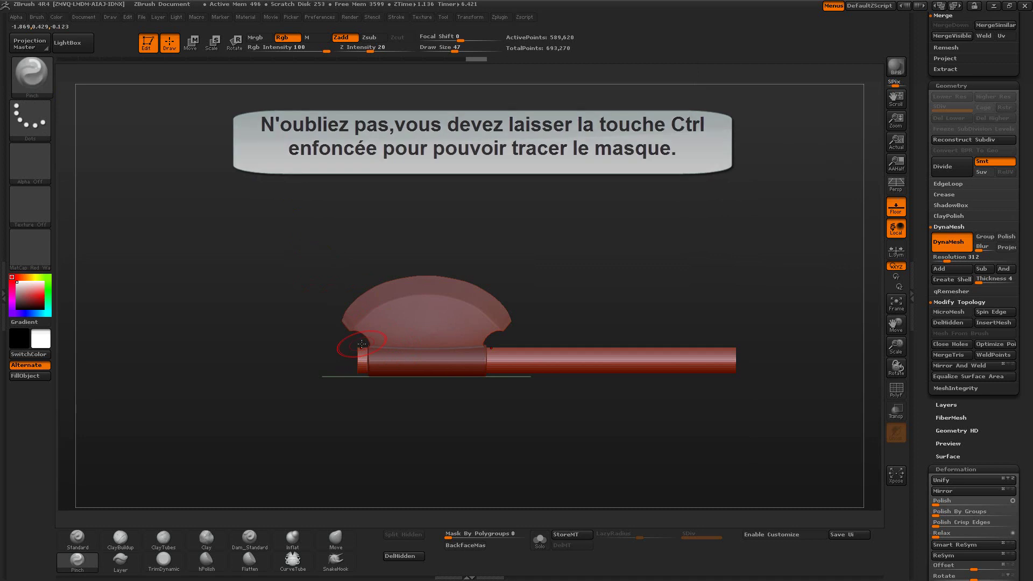
pyautogui.press('ctrl')
# Mask thin bands across the handle near the blade, the middle and the far end.
pyautogui.keyDown('ctrl'); pyautogui.moveTo(362, 343); pyautogui.dragTo(366, 387); pyautogui.keyUp('ctrl')
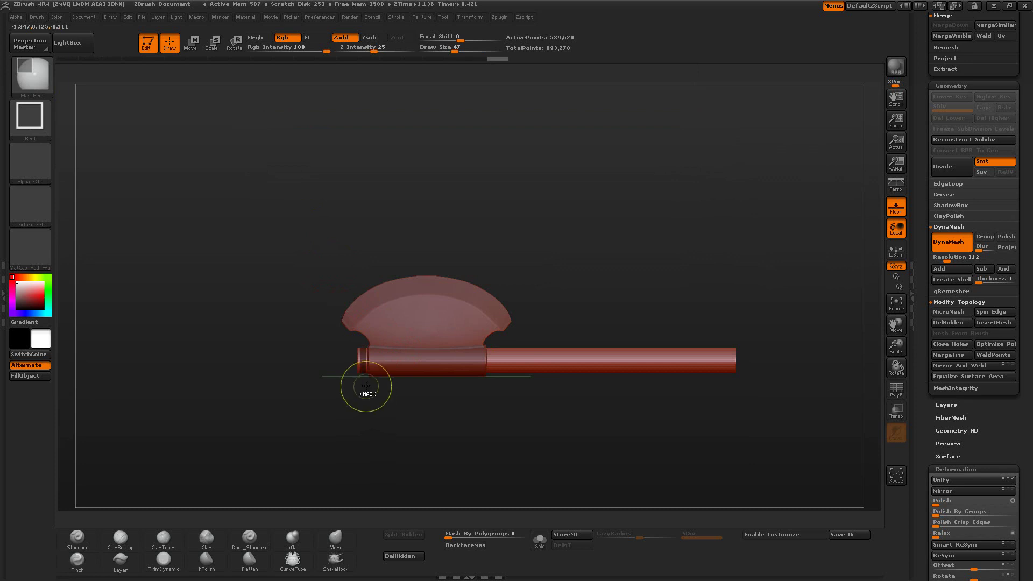
pyautogui.keyDown('ctrl'); pyautogui.moveTo(488, 341); pyautogui.dragTo(495, 382); pyautogui.keyUp('ctrl')
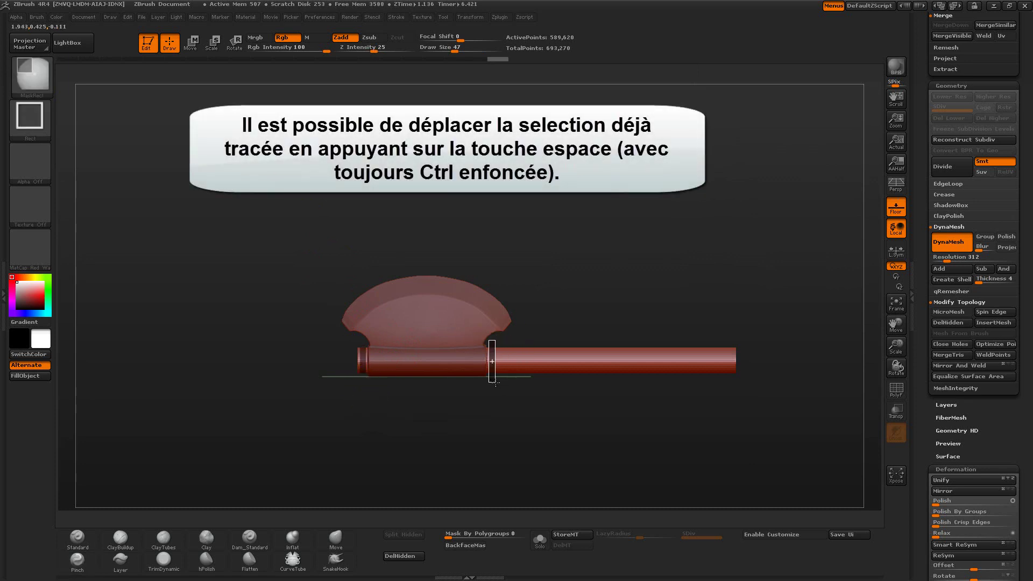
pyautogui.keyDown('ctrl'); pyautogui.moveTo(495, 382); pyautogui.dragTo(496, 383); pyautogui.keyUp('ctrl')
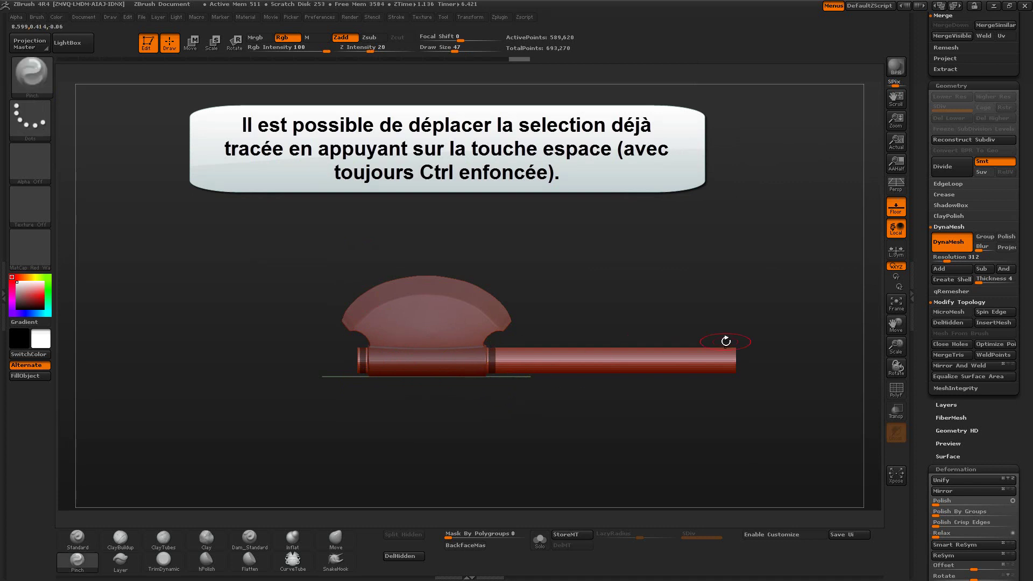
pyautogui.keyDown('ctrl'); pyautogui.moveTo(643, 342); pyautogui.dragTo(648, 385); pyautogui.keyUp('ctrl')
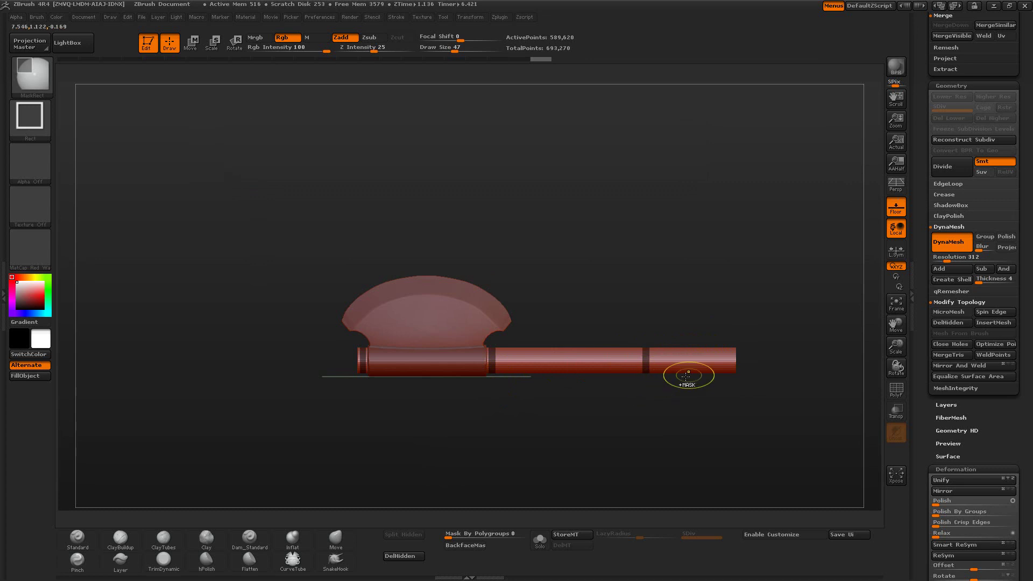
pyautogui.keyDown('ctrl'); pyautogui.moveTo(724, 339); pyautogui.dragTo(730, 381); pyautogui.keyUp('ctrl')
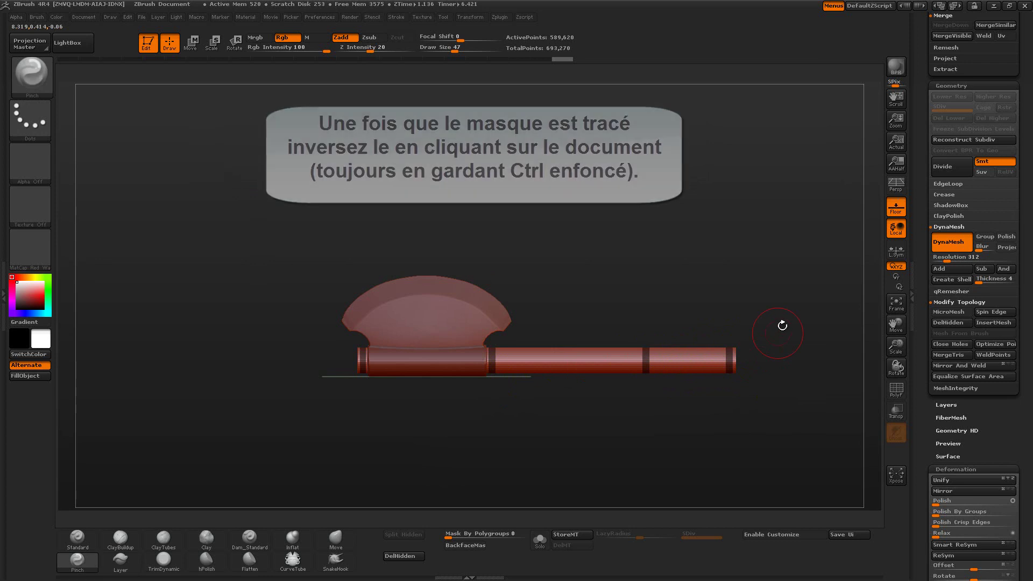
# Invert the mask, inflate the free bands into raised rings, then clear the mask.
pyautogui.keyDown('ctrl'); pyautogui.click(807, 281); pyautogui.keyUp('ctrl')
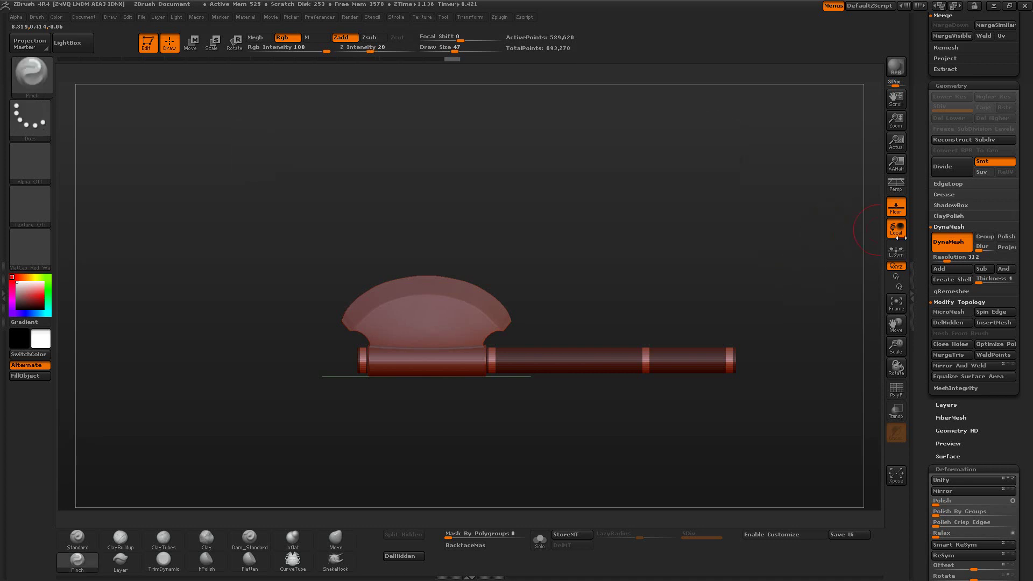
pyautogui.scroll(-10, 1027, 317)
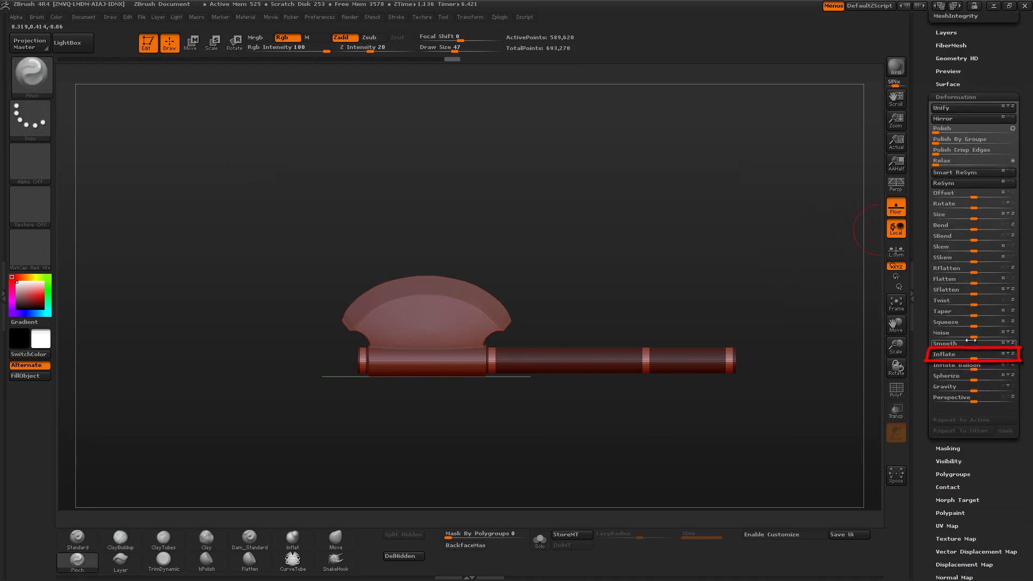
pyautogui.moveTo(974, 357); pyautogui.dragTo(995, 357)
pyautogui.press('ctrl')
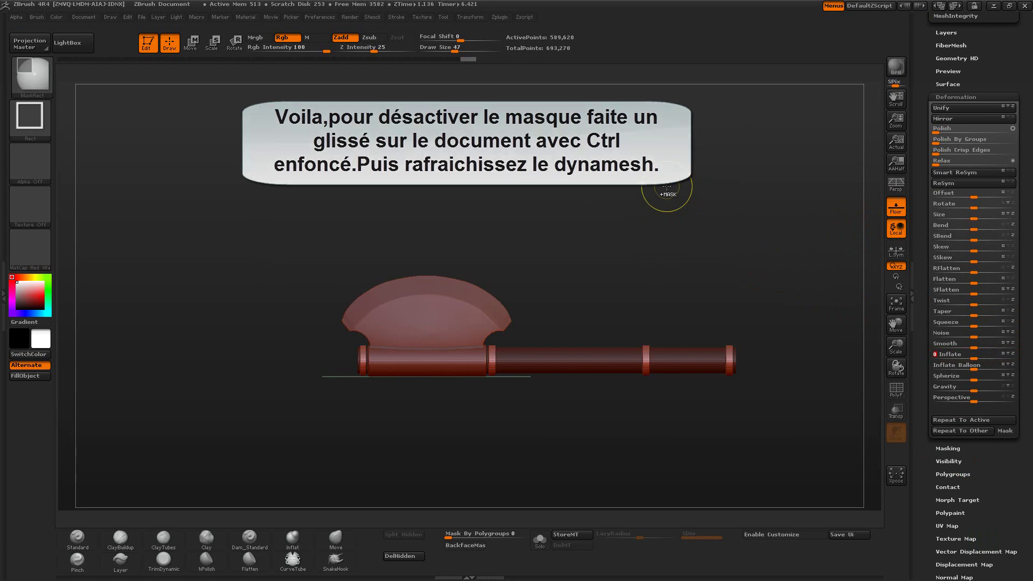
pyautogui.keyDown('ctrl'); pyautogui.moveTo(669, 191); pyautogui.dragTo(689, 209); pyautogui.keyUp('ctrl')
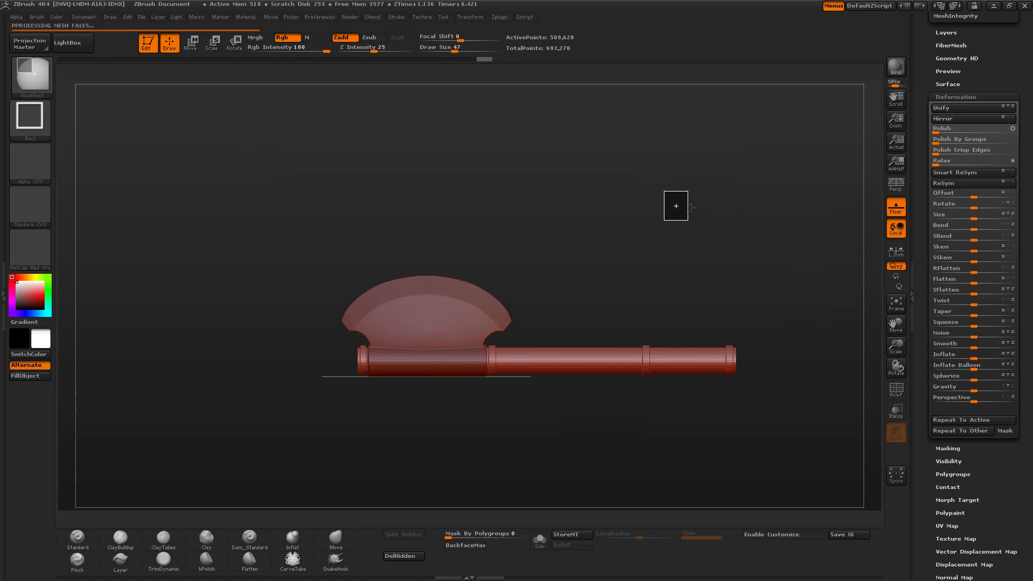